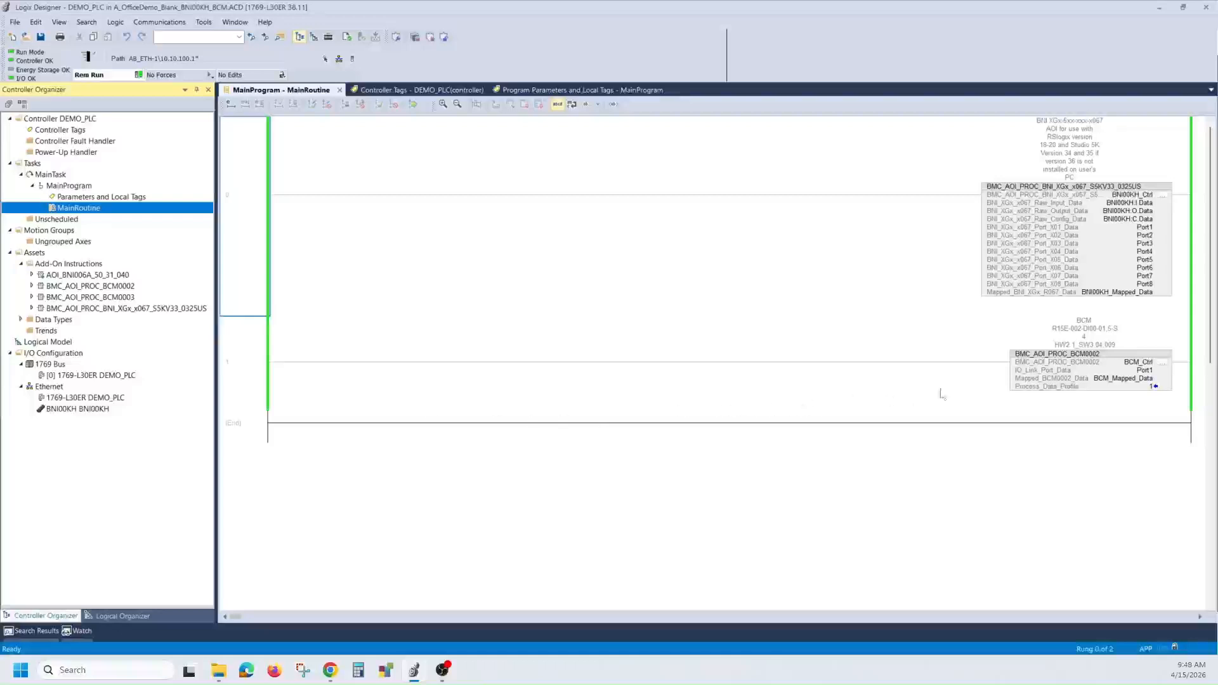
Open the BNI00KH_Mapped_Data tag from the BNI XGx AOI block in rung 0 for monitoring
mouse_move(1127, 219)
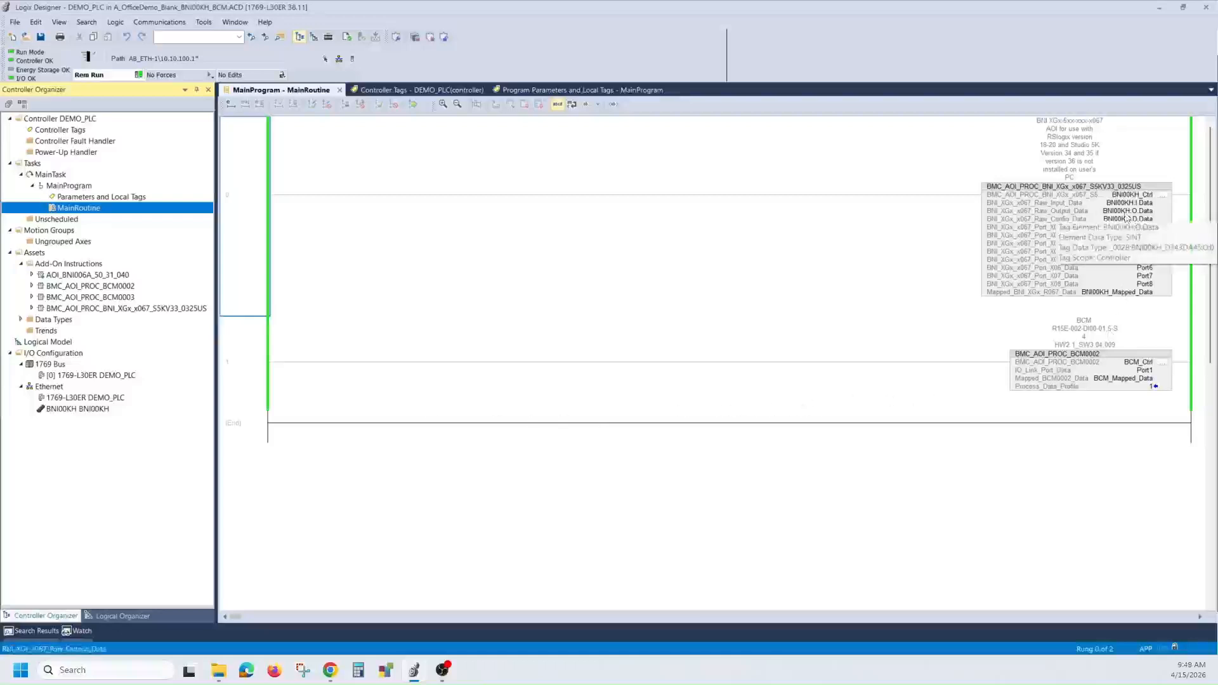
click(1101, 293)
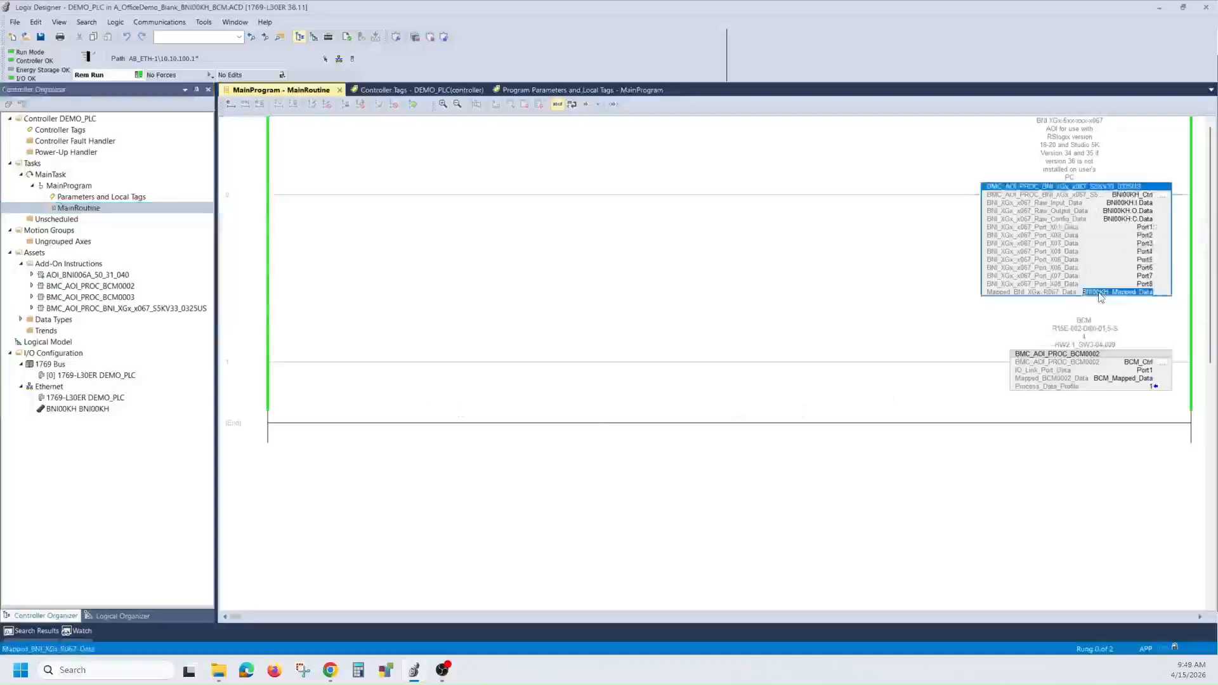
right_click(1101, 293)
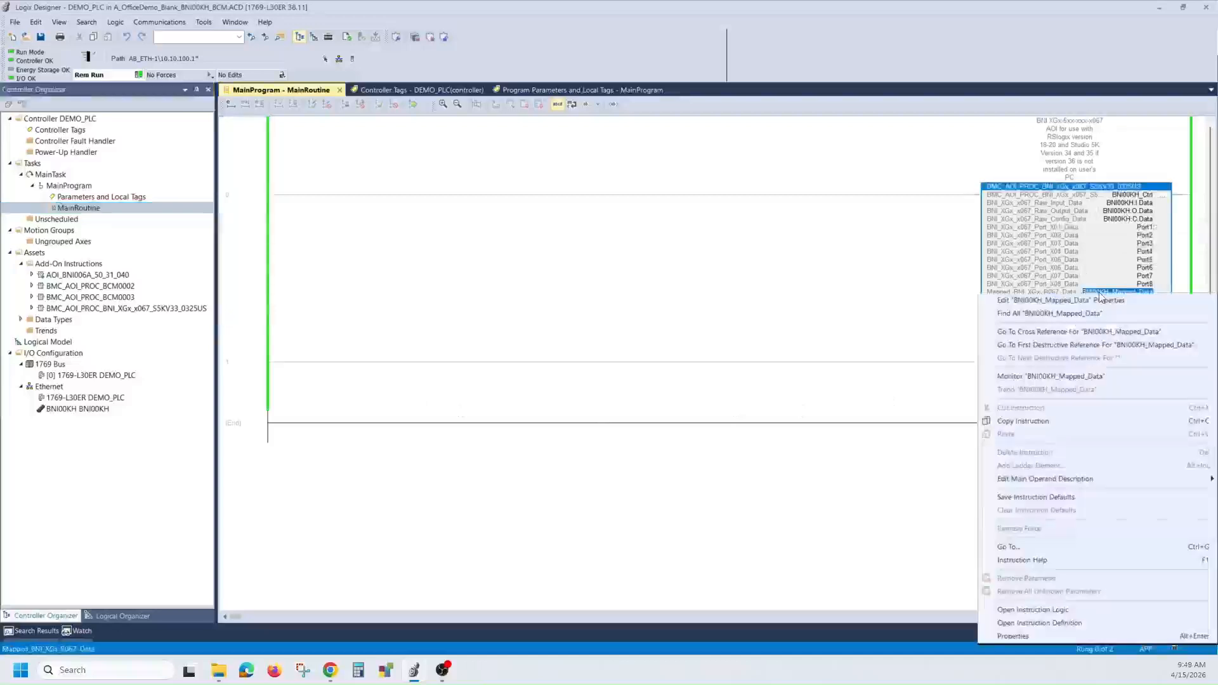
click(1050, 377)
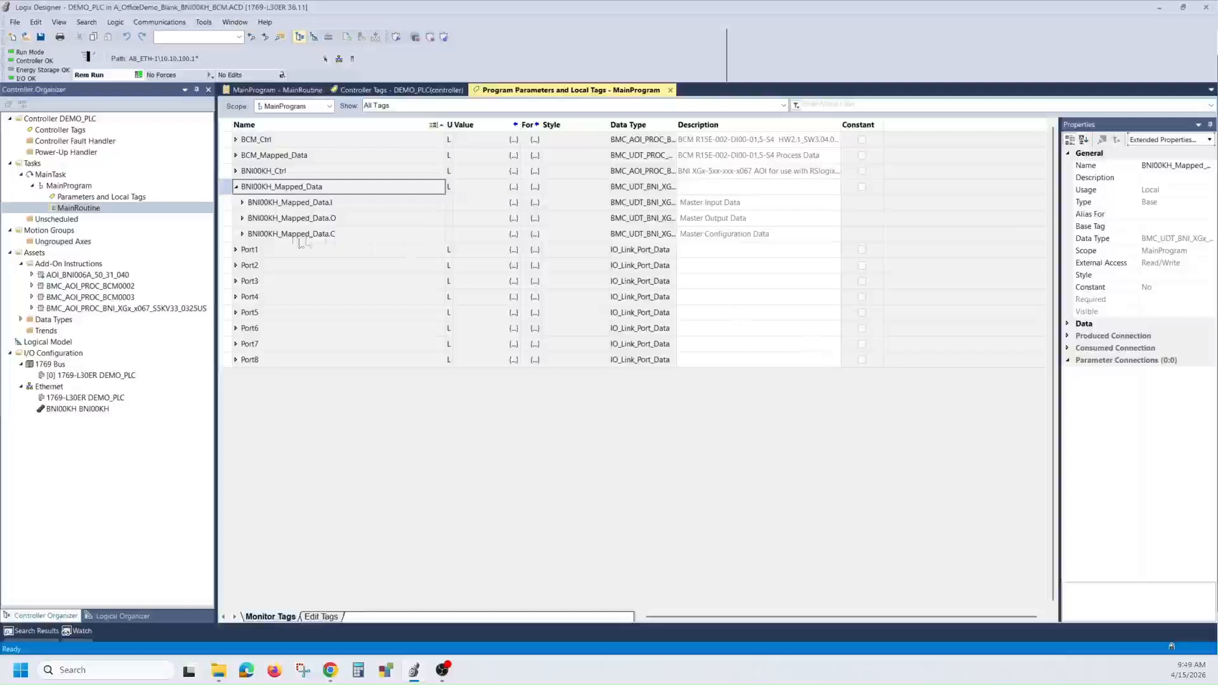
Expand the master configuration data BNI00KH_Mapped_Data.C and set Port_X01_Validation_Backup to 3
click(243, 234)
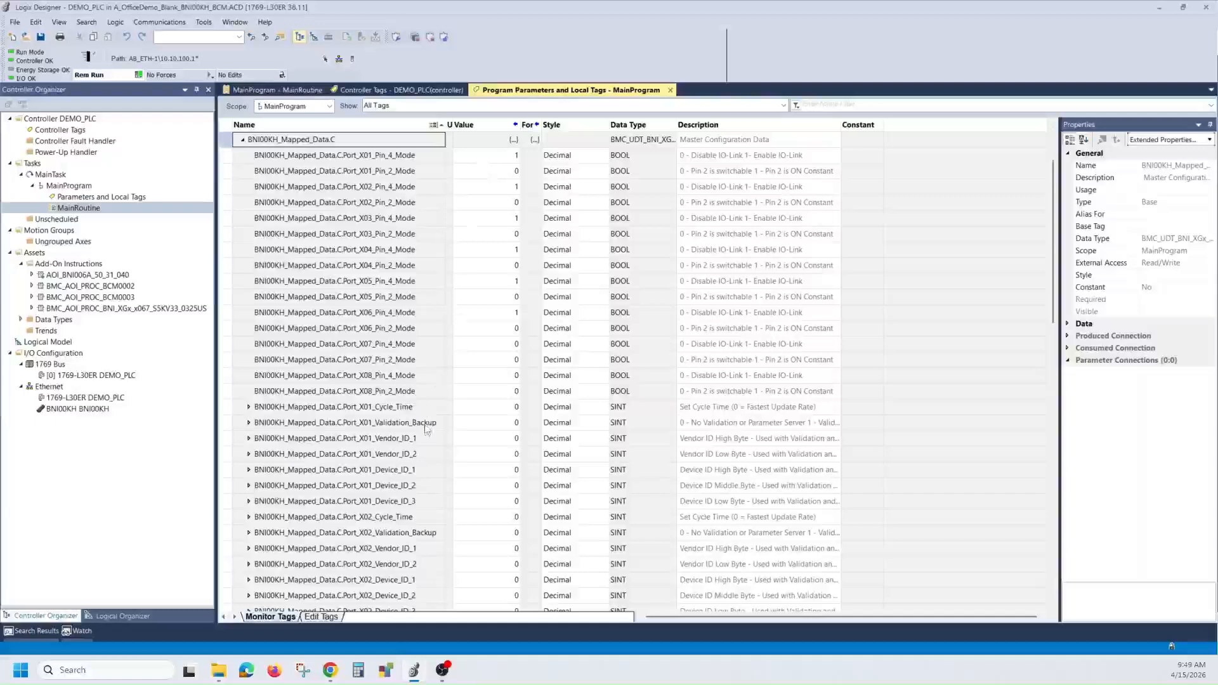
scroll(427, 434, down, 2)
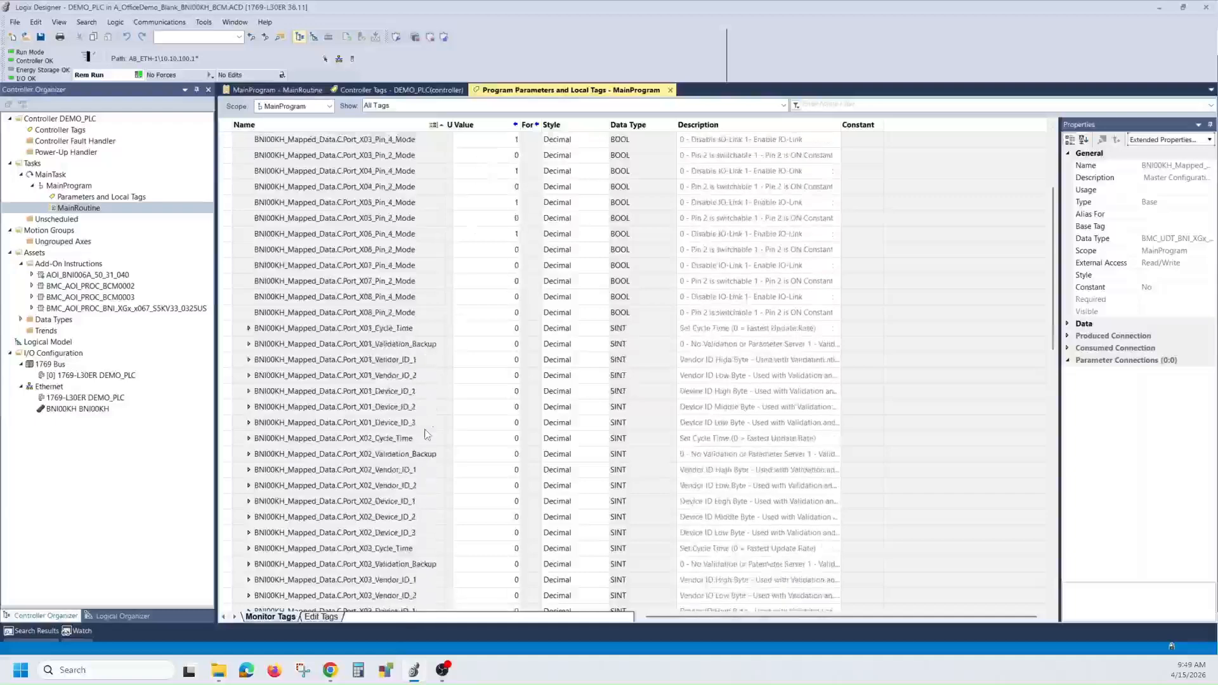
scroll(427, 435, down, 1)
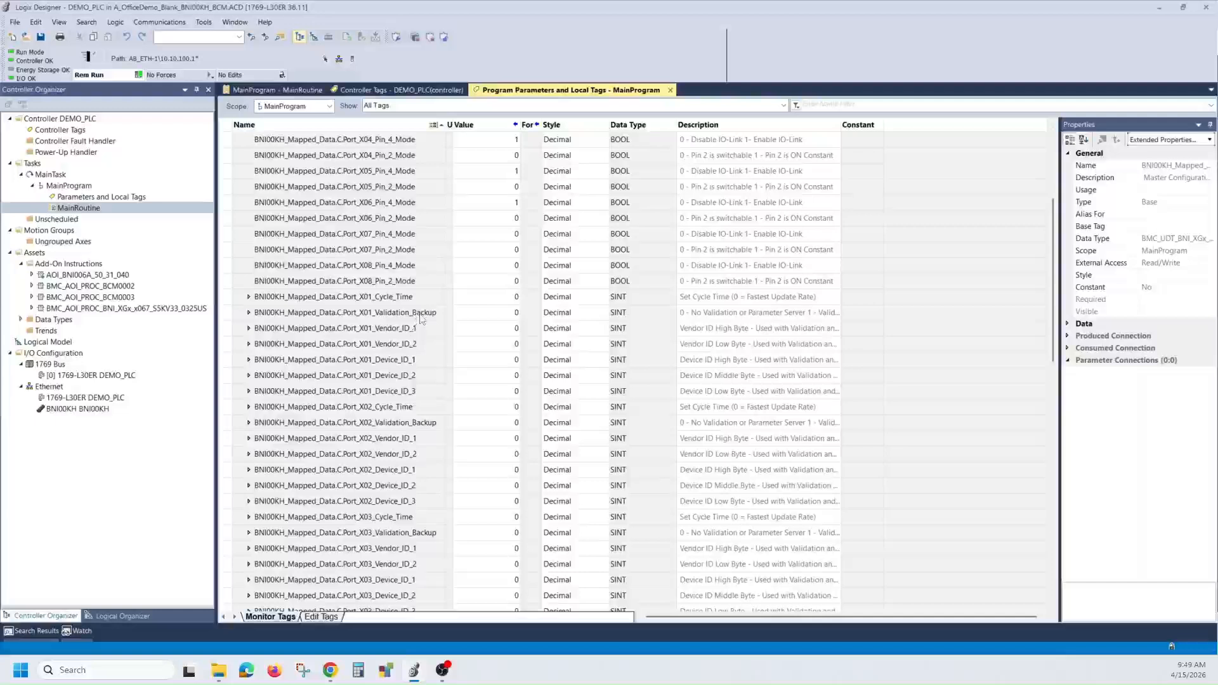
click(499, 314)
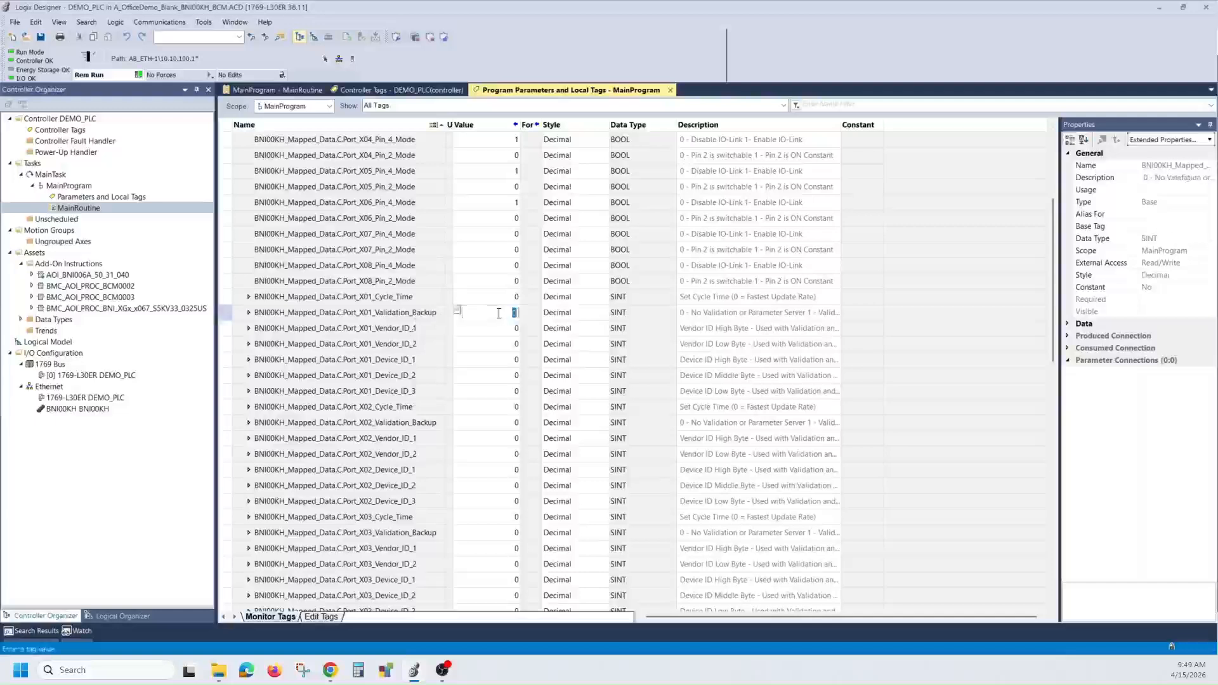
text(3)
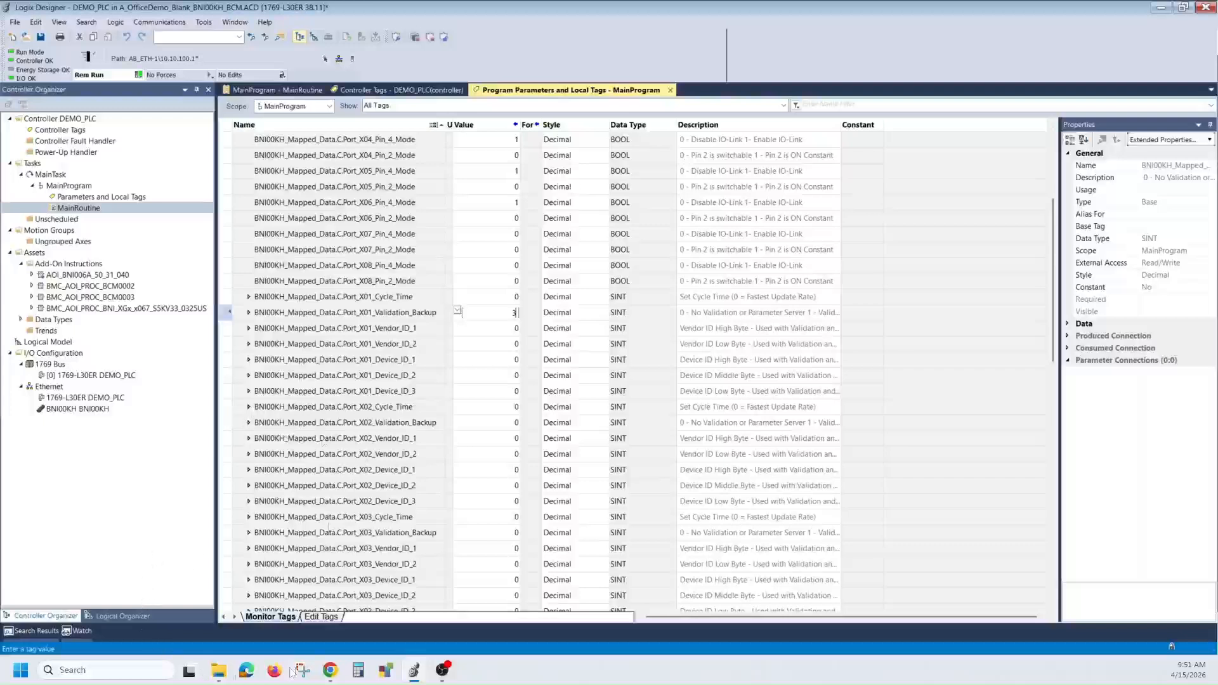
Switch to the IO-Link master's web page in Chrome and look up the hex Vendor ID of the device on port 1
click(330, 671)
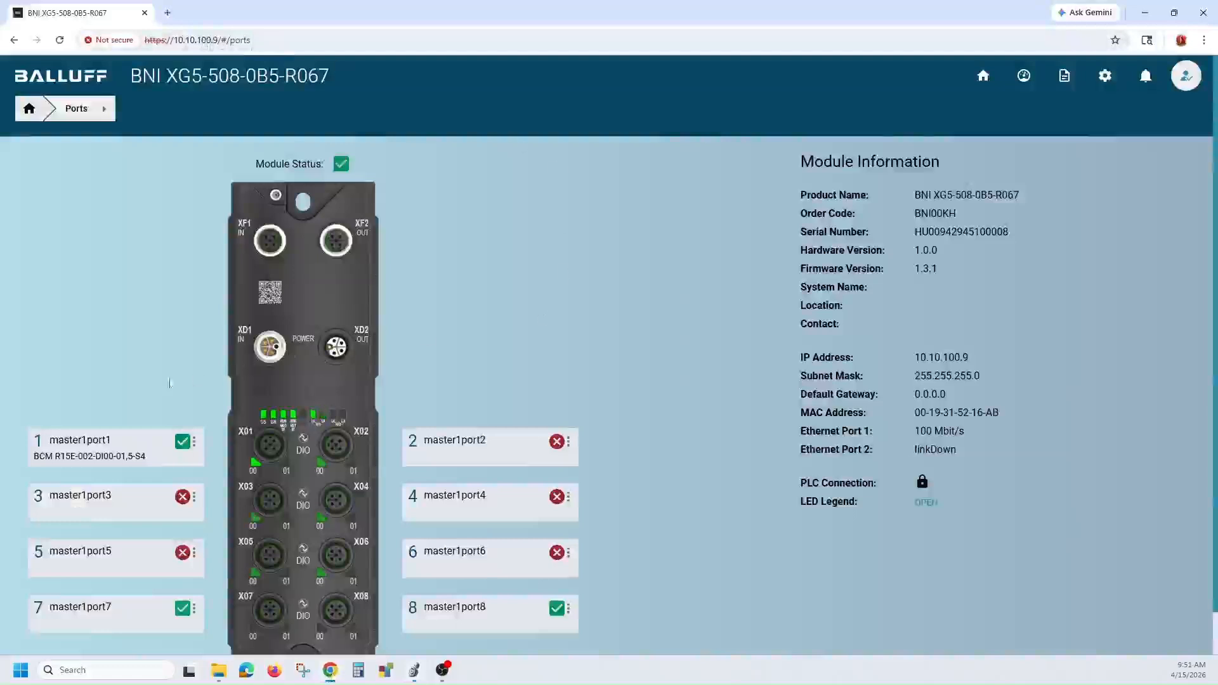
click(116, 452)
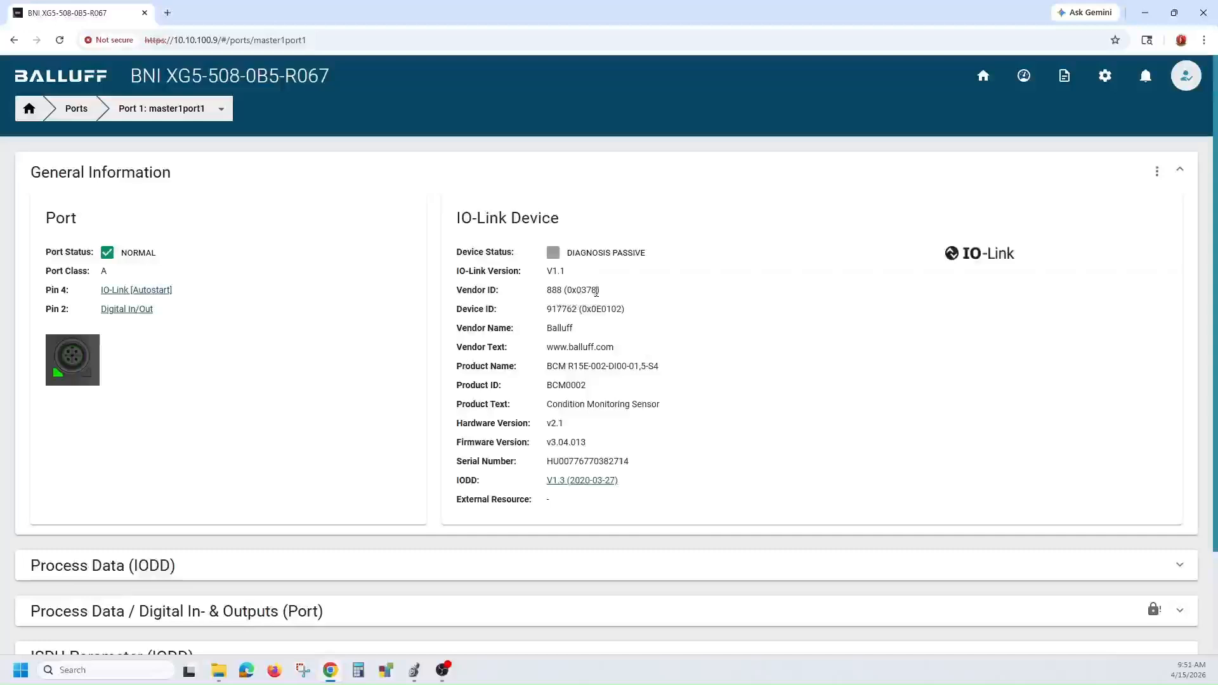
drag(596, 291, 576, 293)
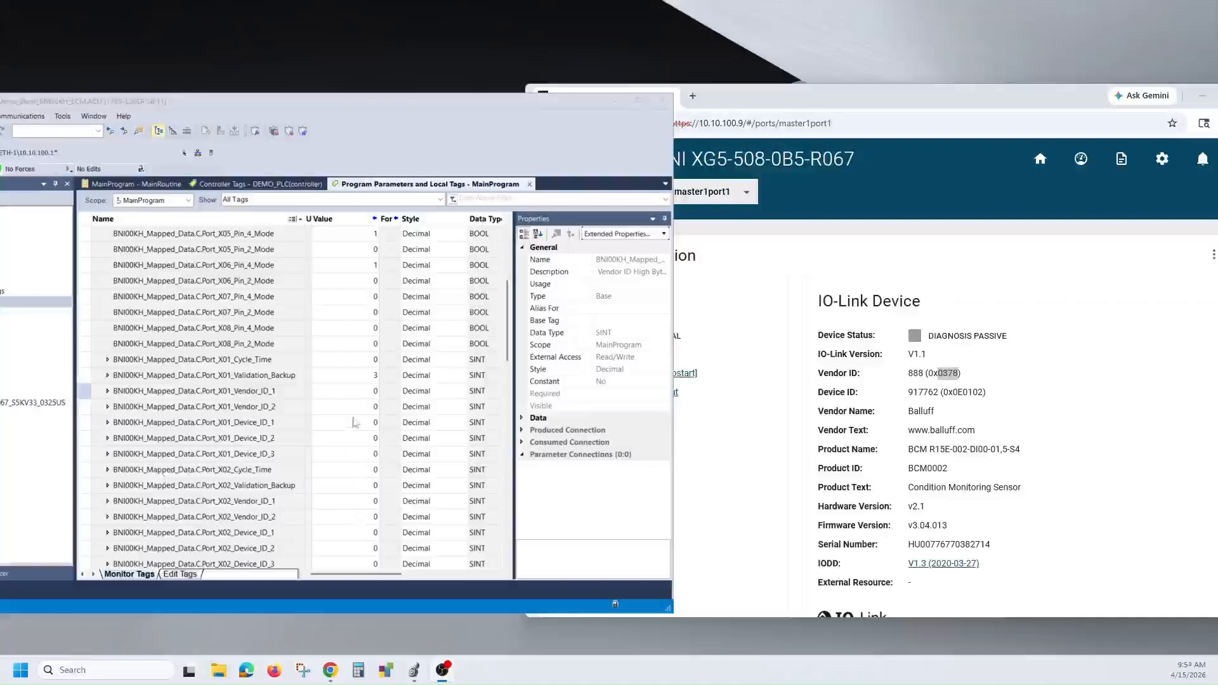
Back in Logix Designer, change the display style of Port_X01_Vendor_ID_1 and Port_X01_Vendor_ID_2 to Hex
click(440, 393)
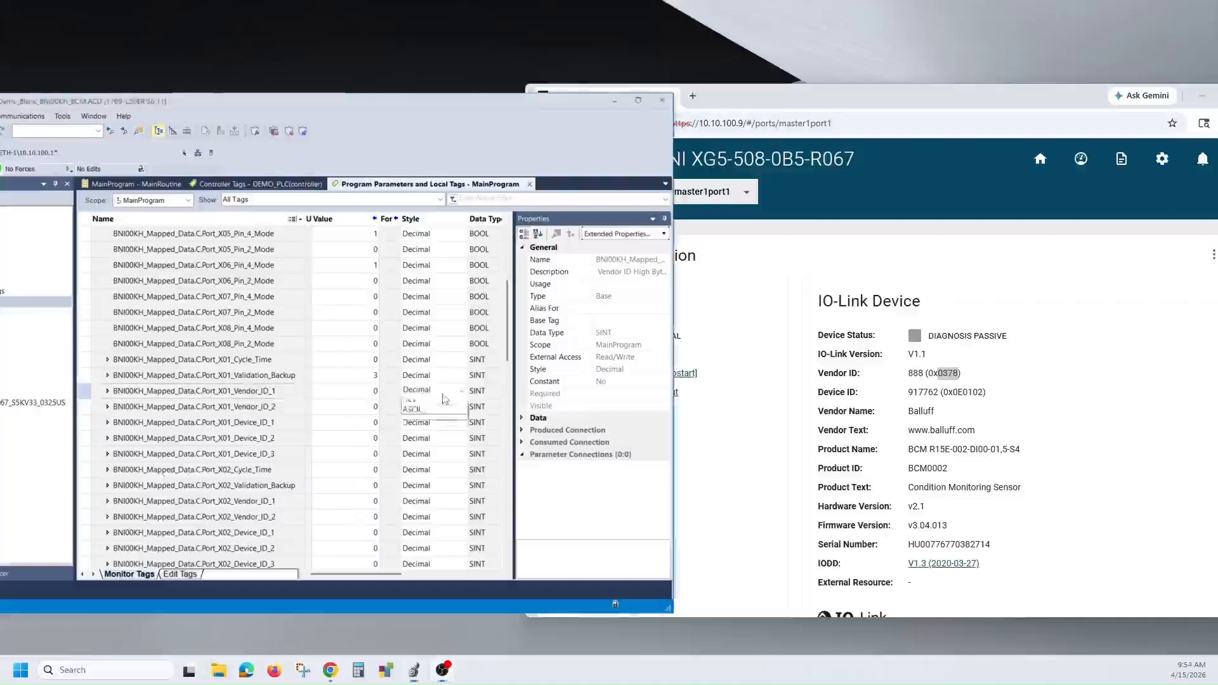
click(438, 436)
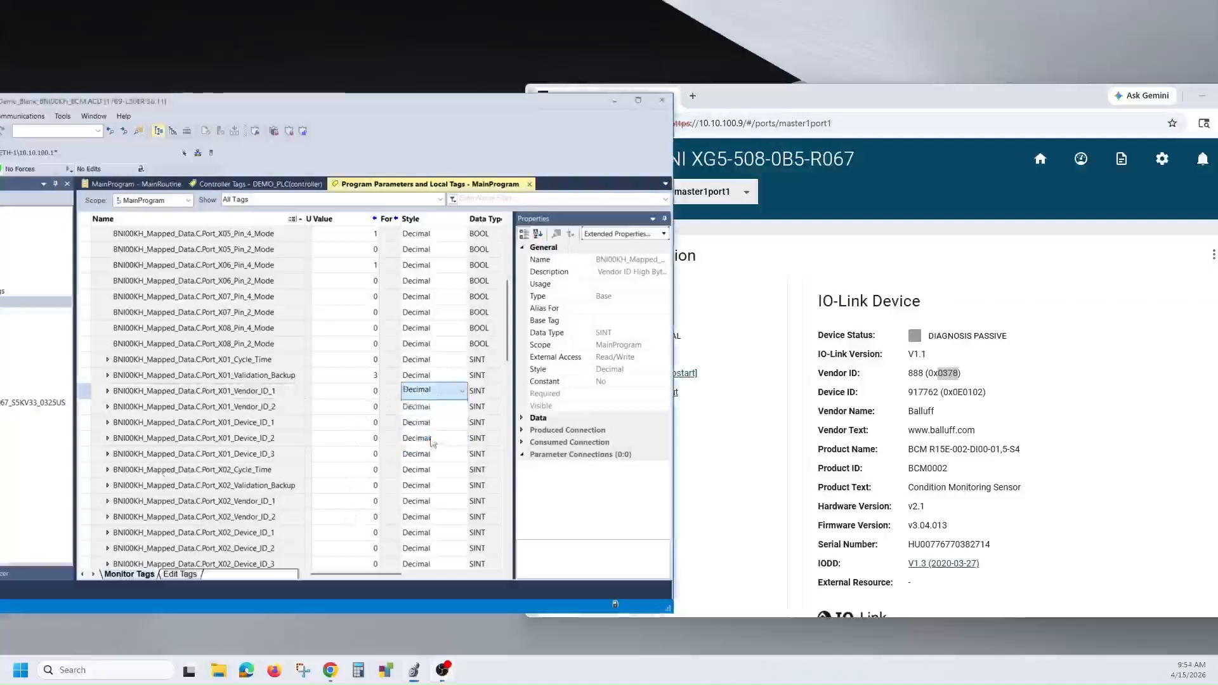
click(435, 406)
click(412, 444)
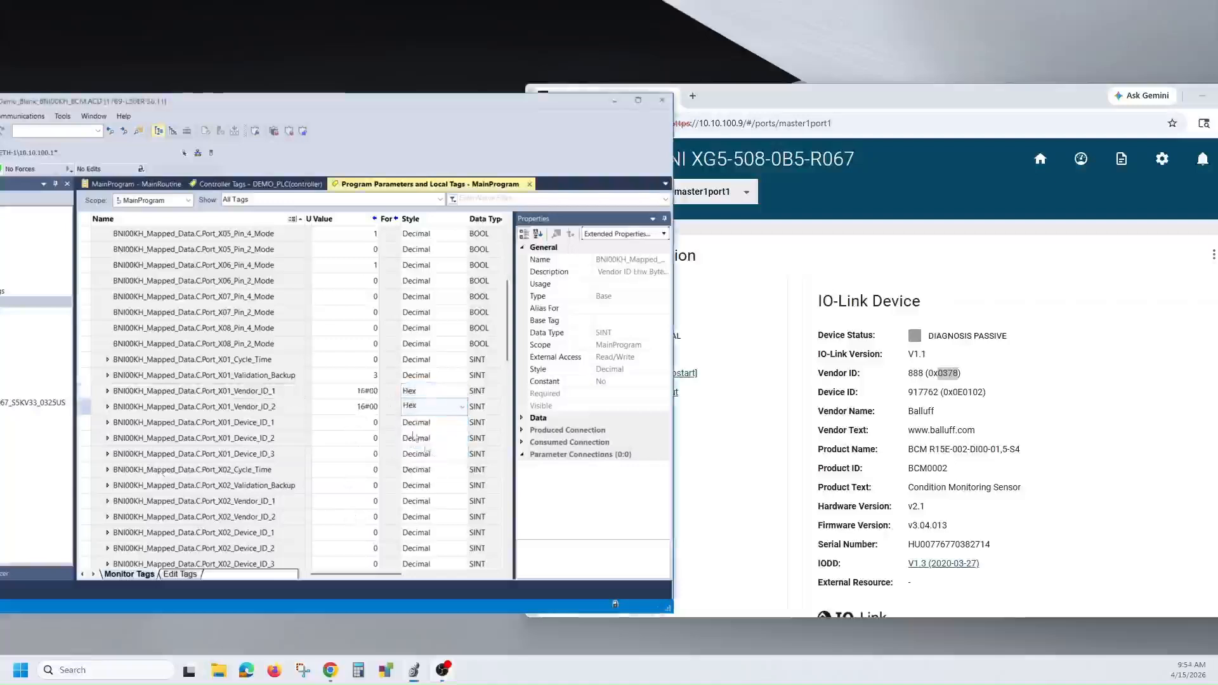
Set Port_X01_Vendor_ID_1 to 16#03 and Port_X01_Vendor_ID_2 to 16#78
click(354, 394)
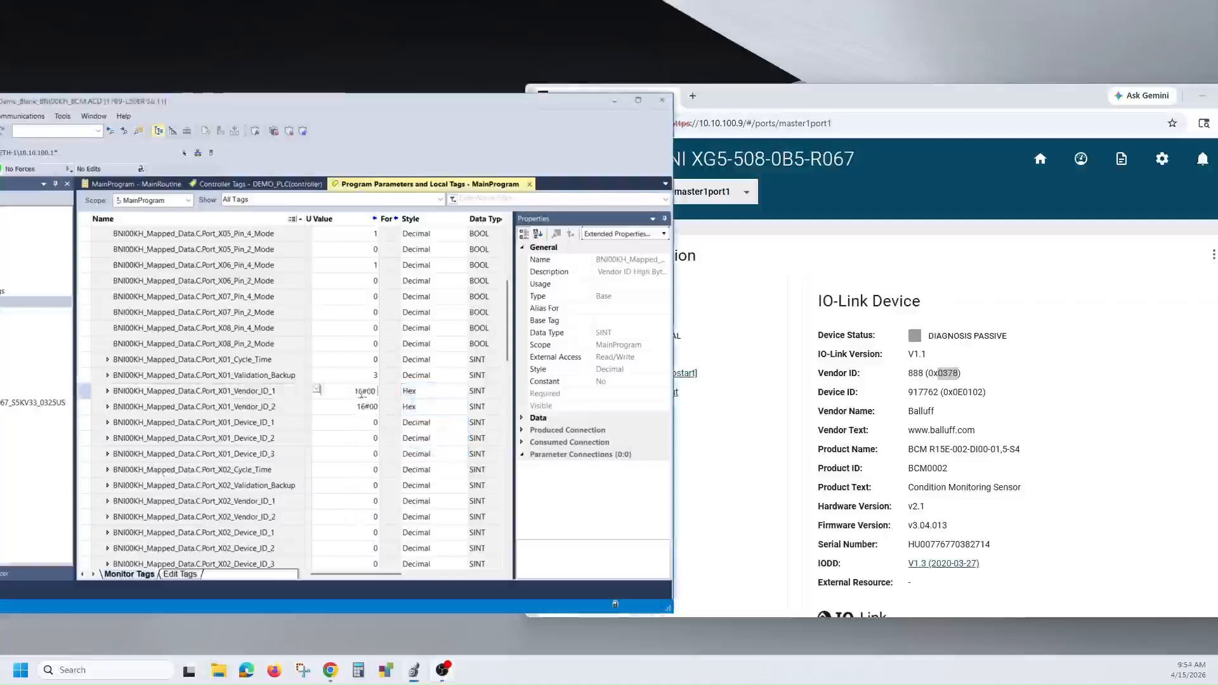
drag(351, 391, 378, 391)
text(16#03)
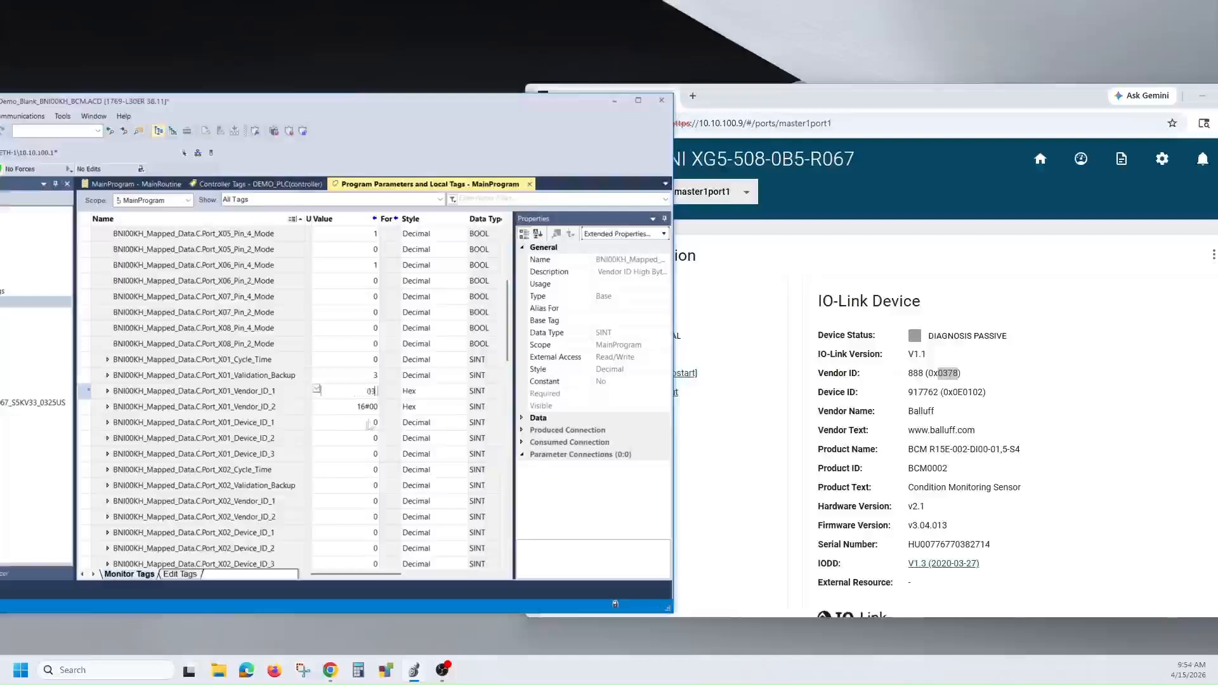
click(340, 422)
click(342, 407)
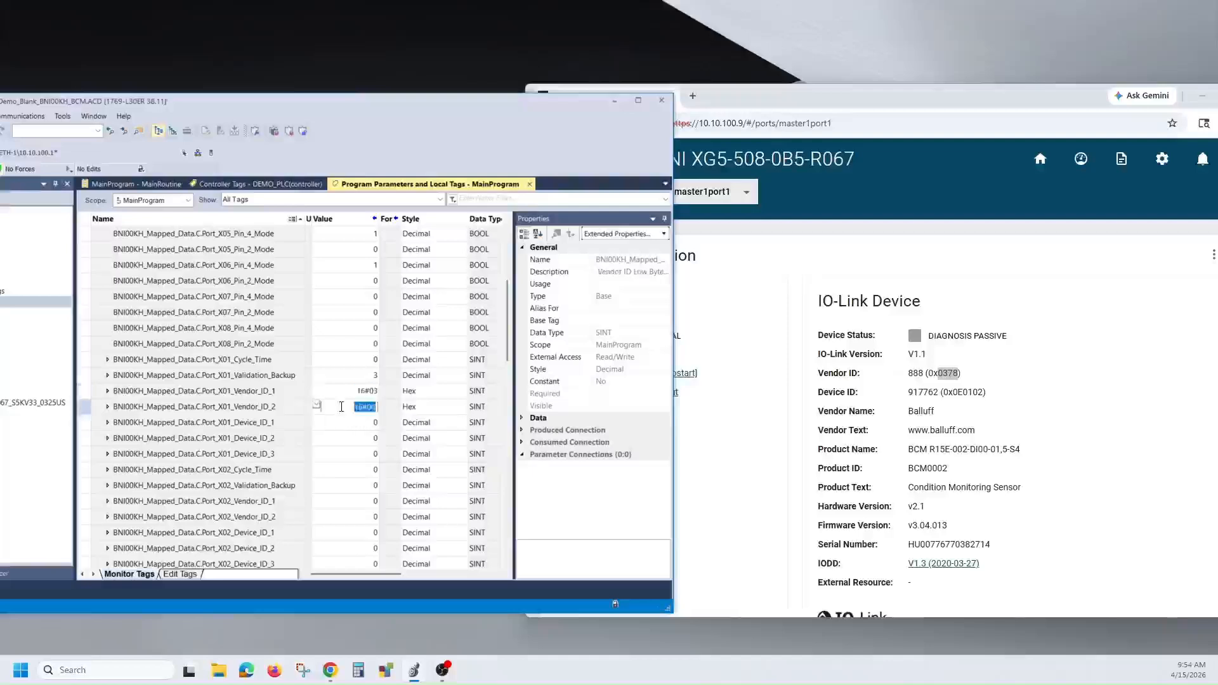
text(78)
click(350, 427)
Change the display style of Port_X01_Device_ID_1, Device_ID_2 and Device_ID_3 to Hex
click(429, 423)
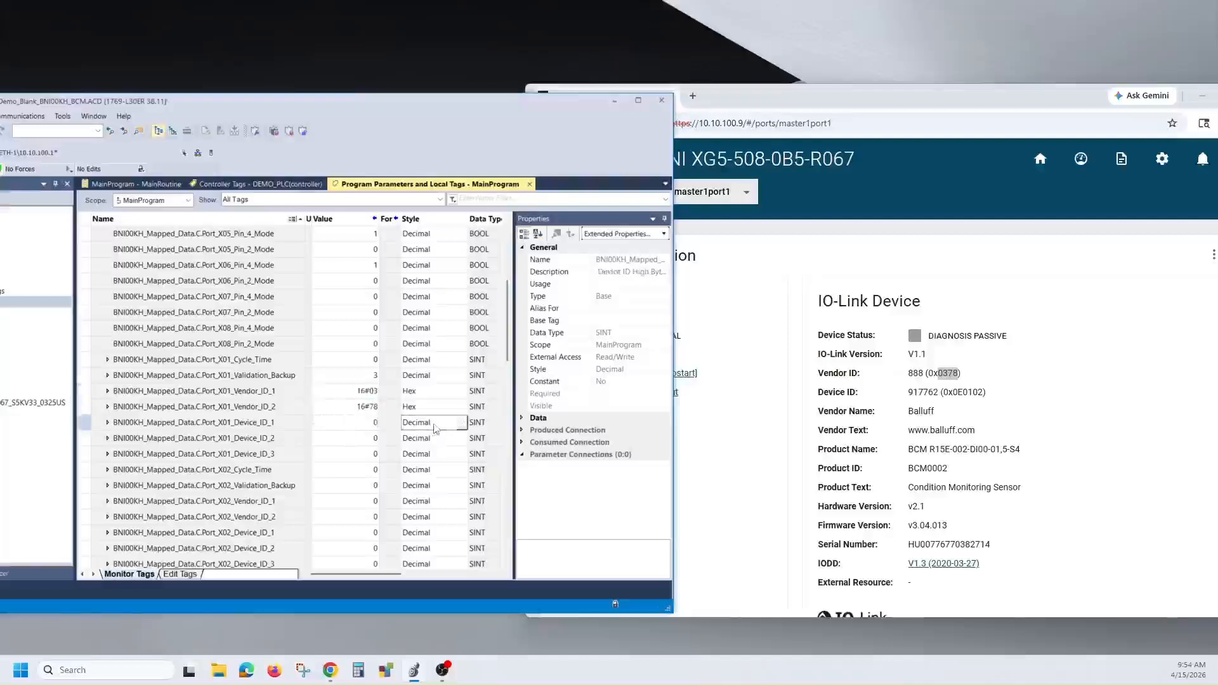
click(429, 423)
click(419, 468)
click(432, 438)
click(431, 438)
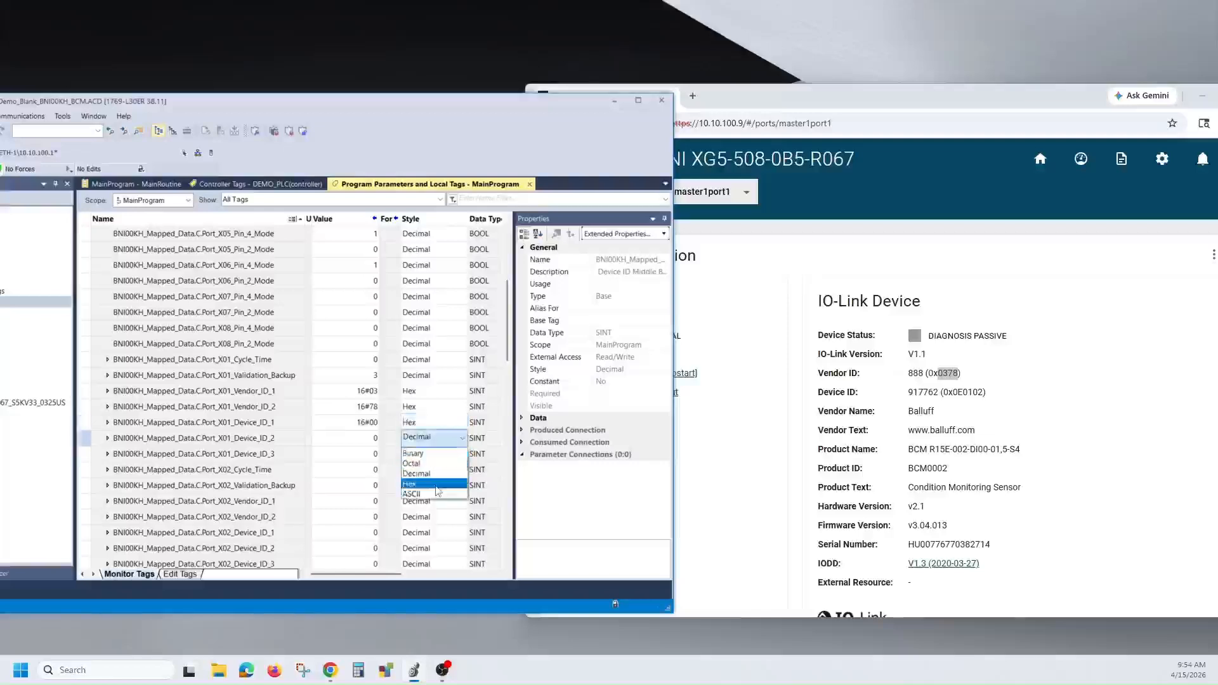
click(437, 483)
click(432, 453)
click(431, 453)
click(432, 499)
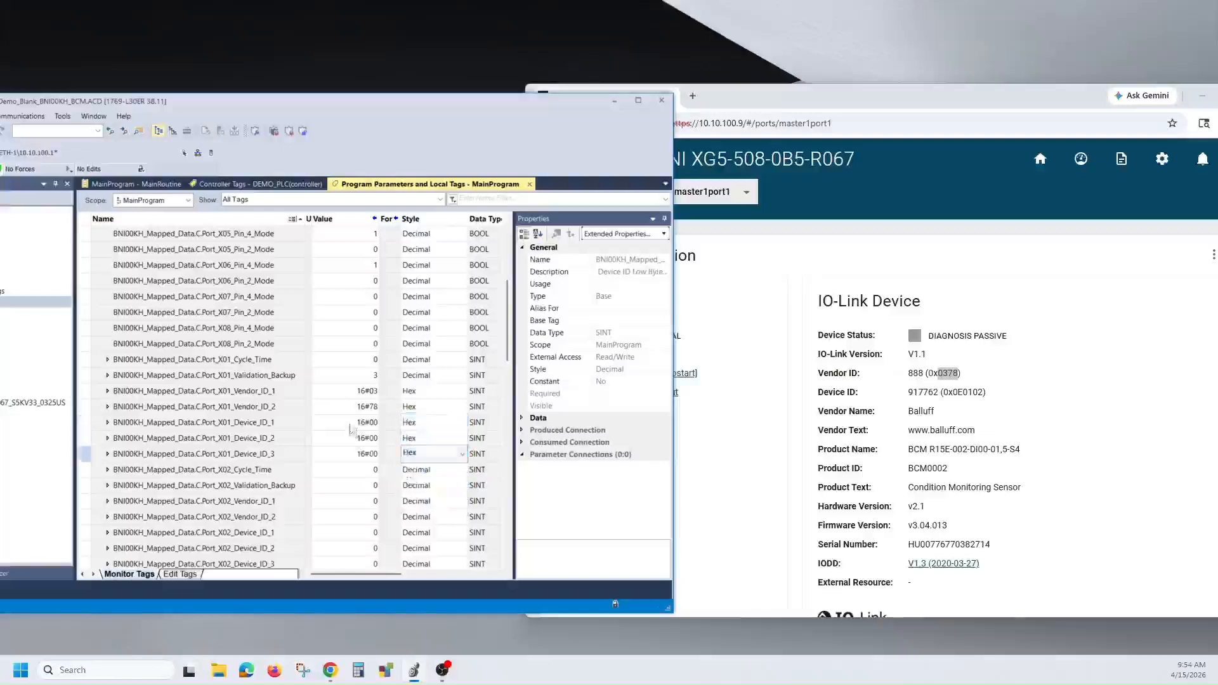
Set Port_X01_Device_ID_1 to 16#0e, Device_ID_2 to 16#01 and Device_ID_3 to 16#02
click(347, 425)
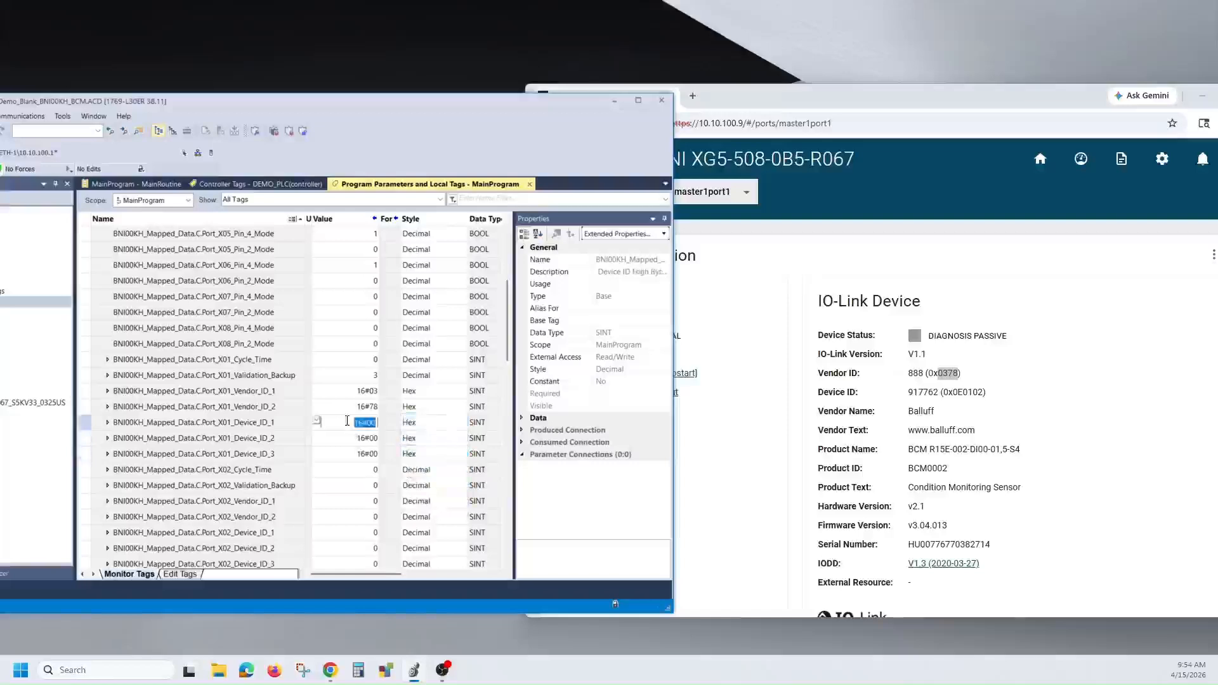
text(16#0e)
key(Return)
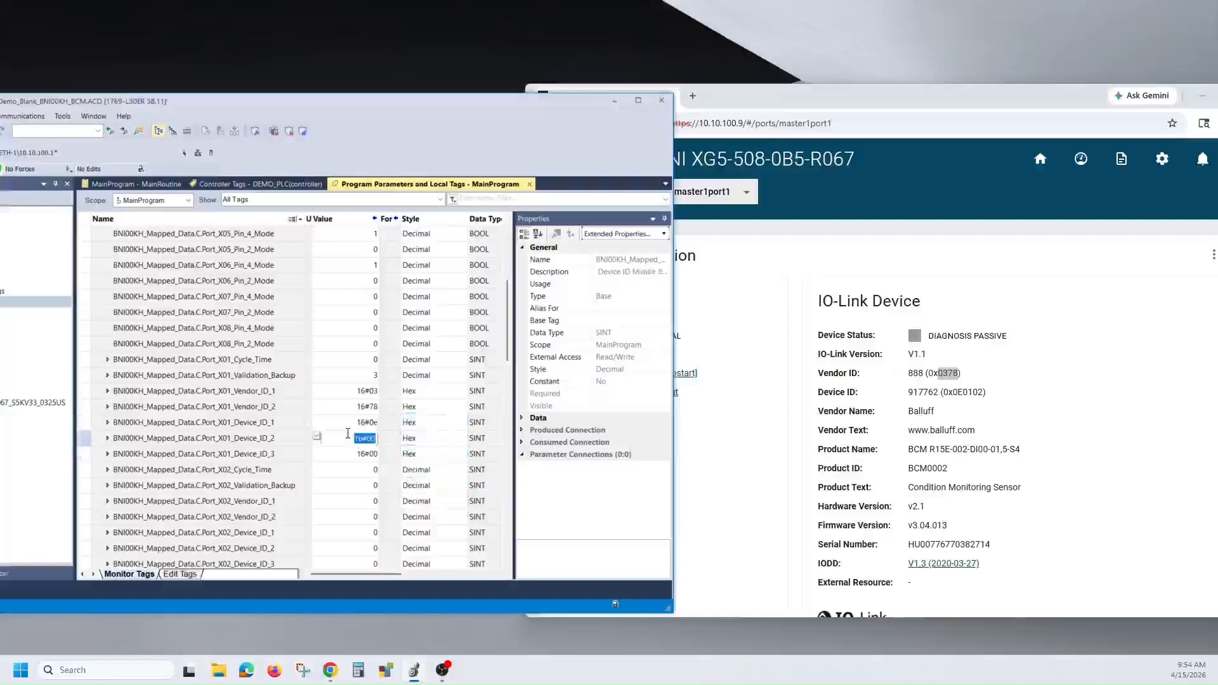
text(0)
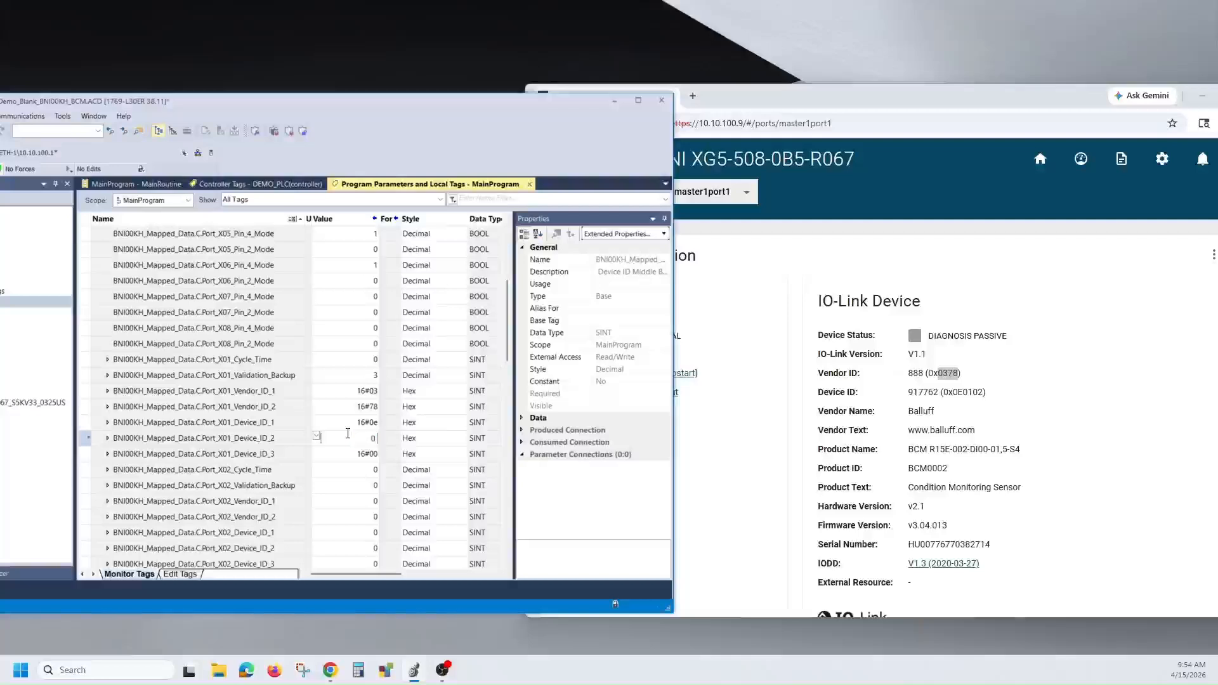
text(1)
key(Return)
text(02)
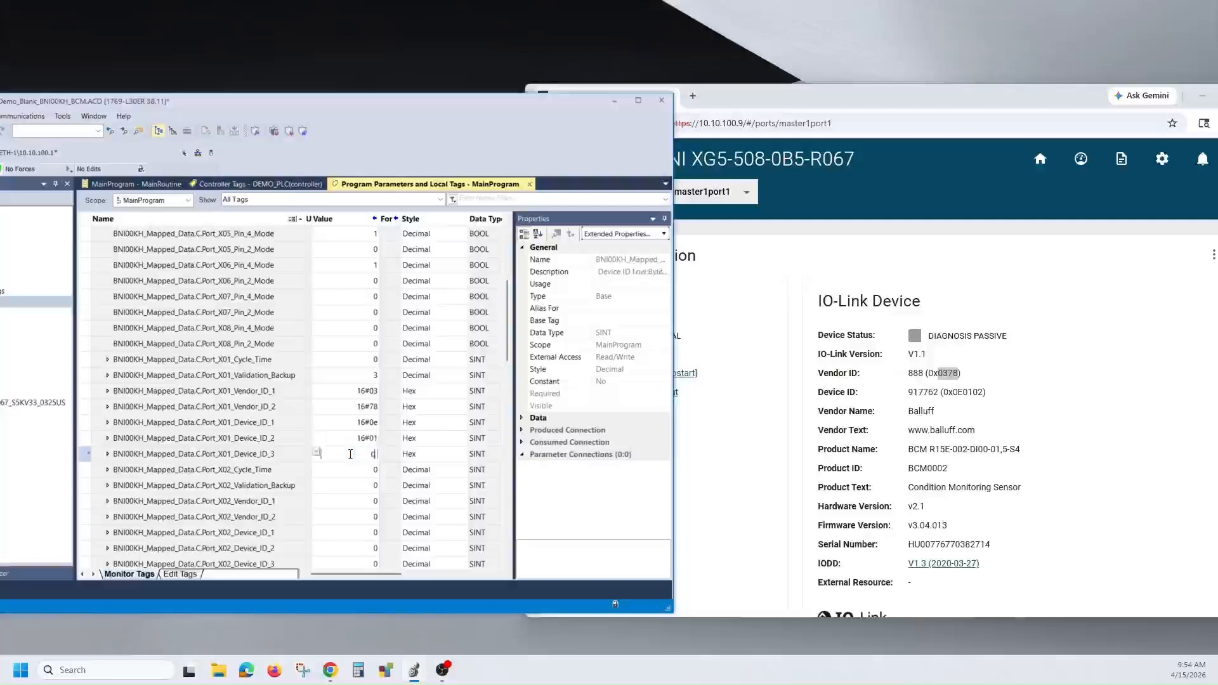
key(Return)
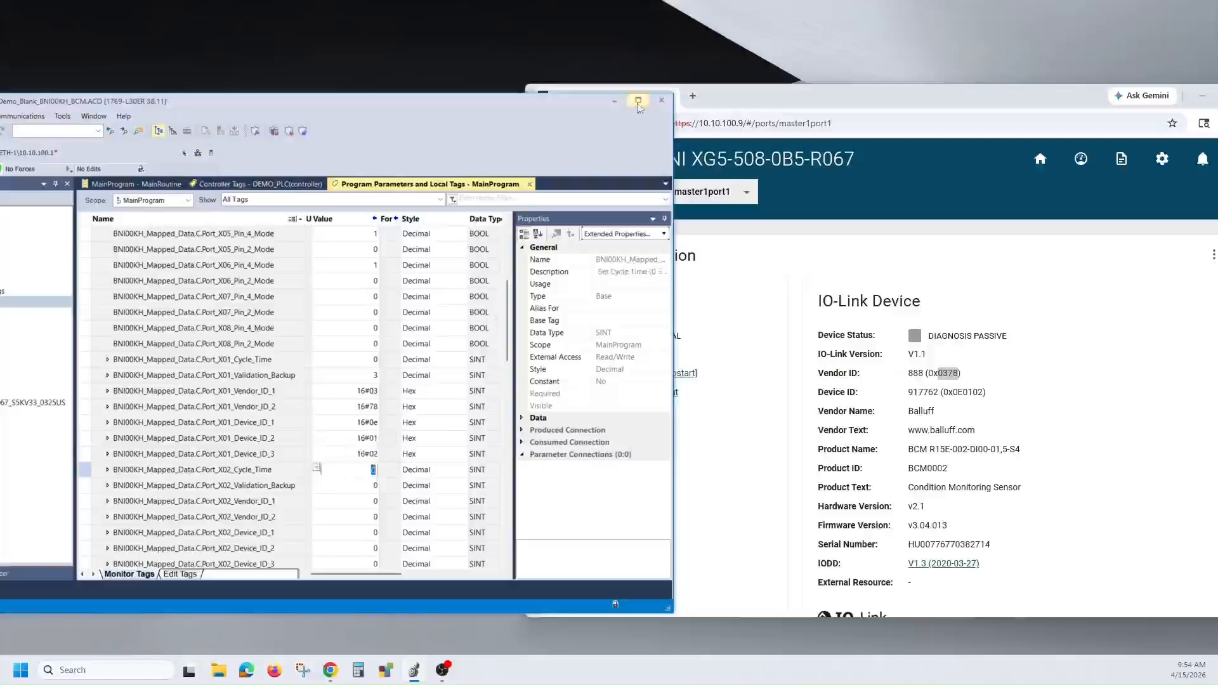
Maximize the Logix Designer window and save the project, uploading the online tag values first
click(638, 102)
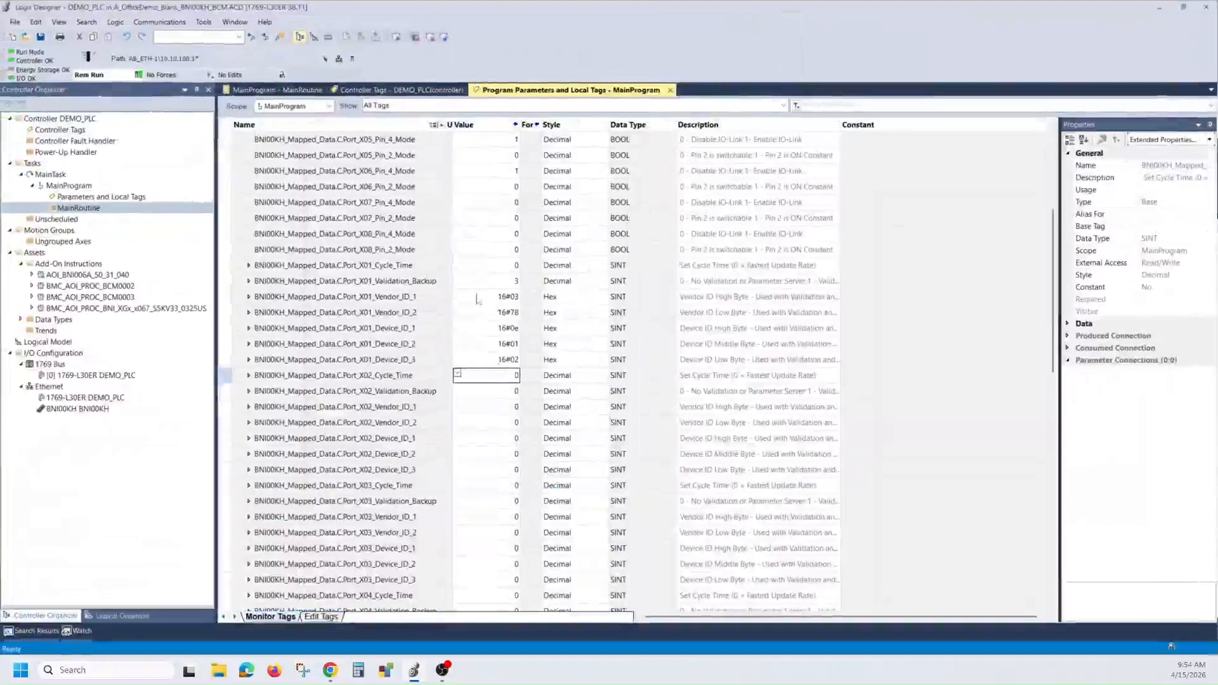
double_click(462, 269)
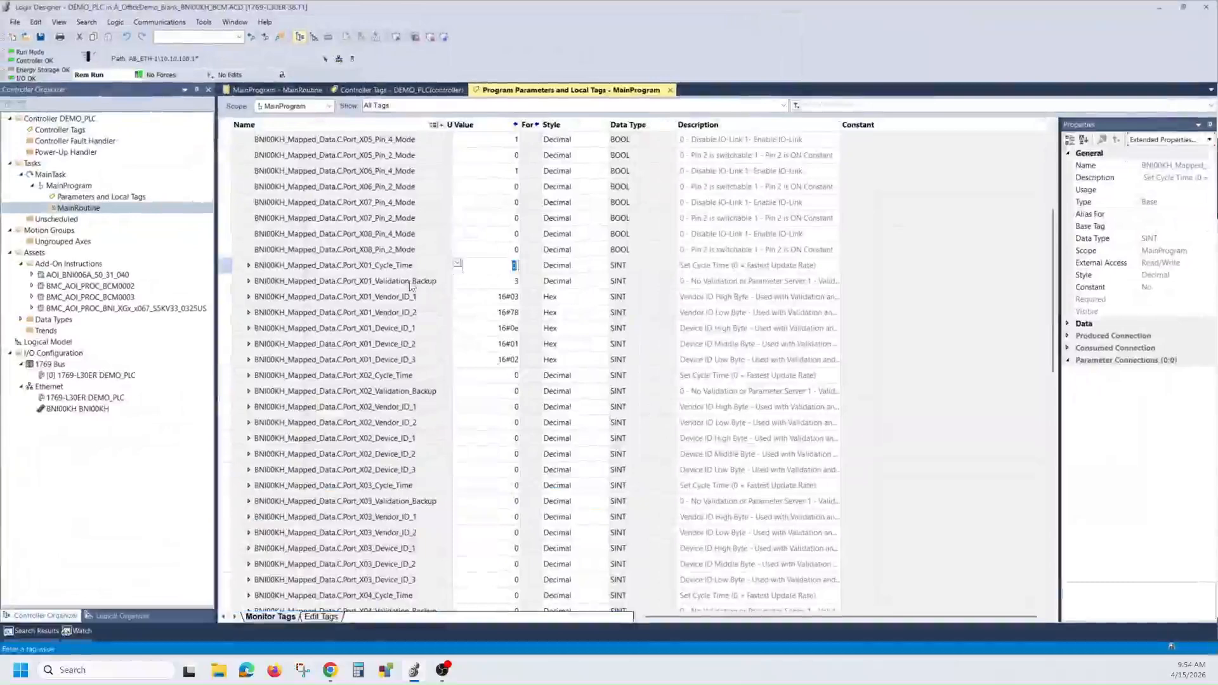
click(41, 37)
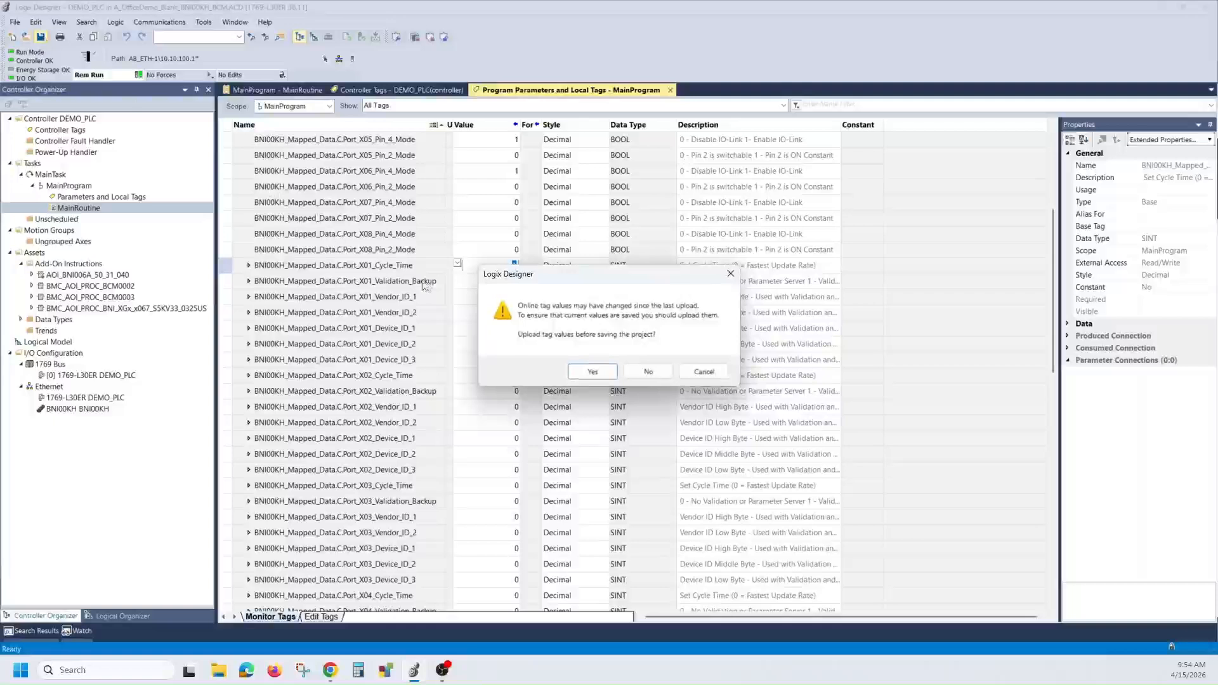
click(580, 376)
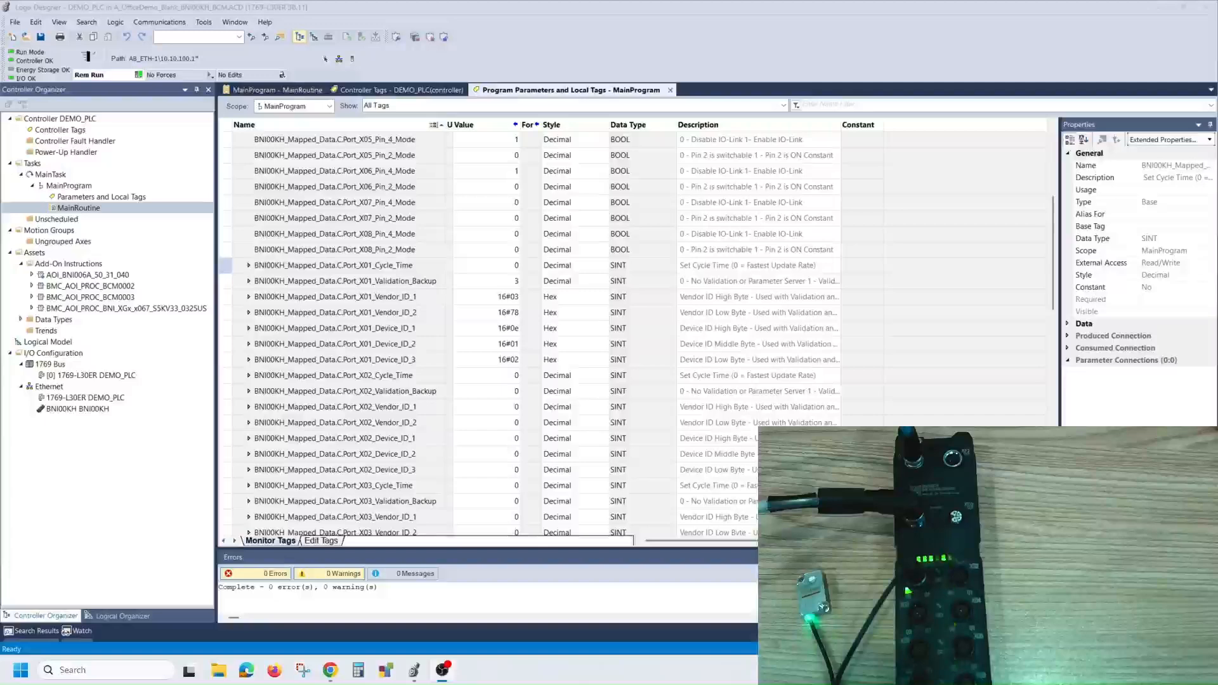
Switch to the master's web page in Chrome and check Port 1's configuration in the port settings and on its details page
click(330, 671)
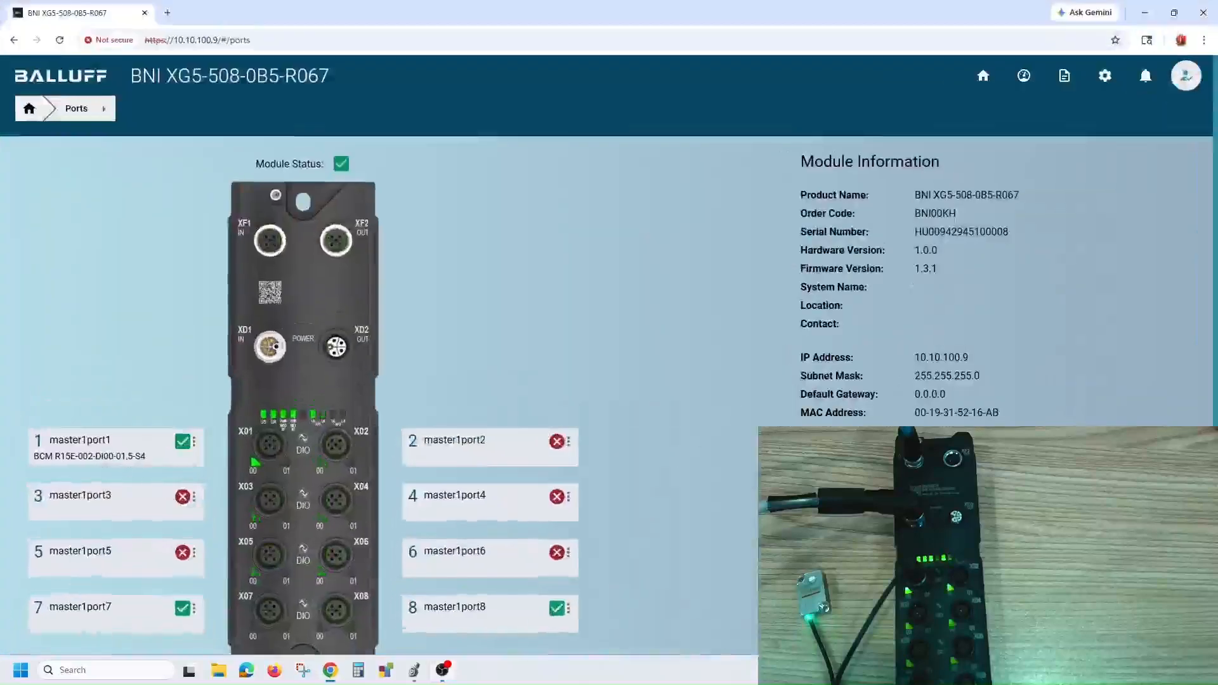
click(1107, 79)
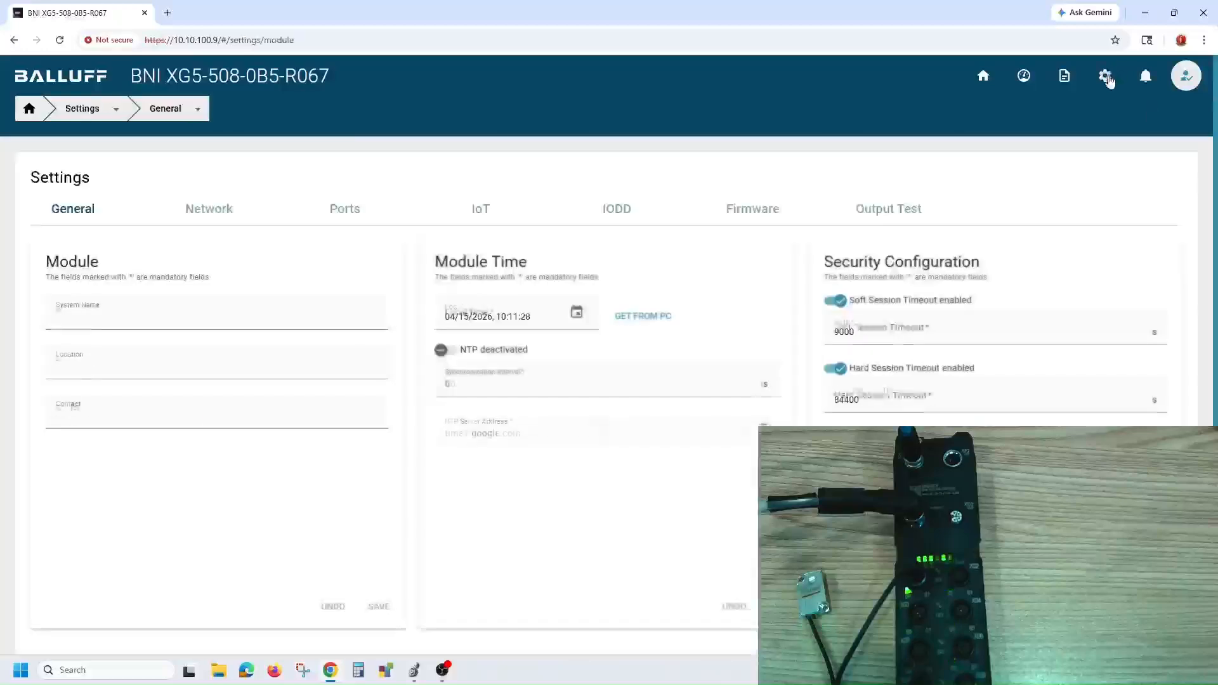
click(347, 216)
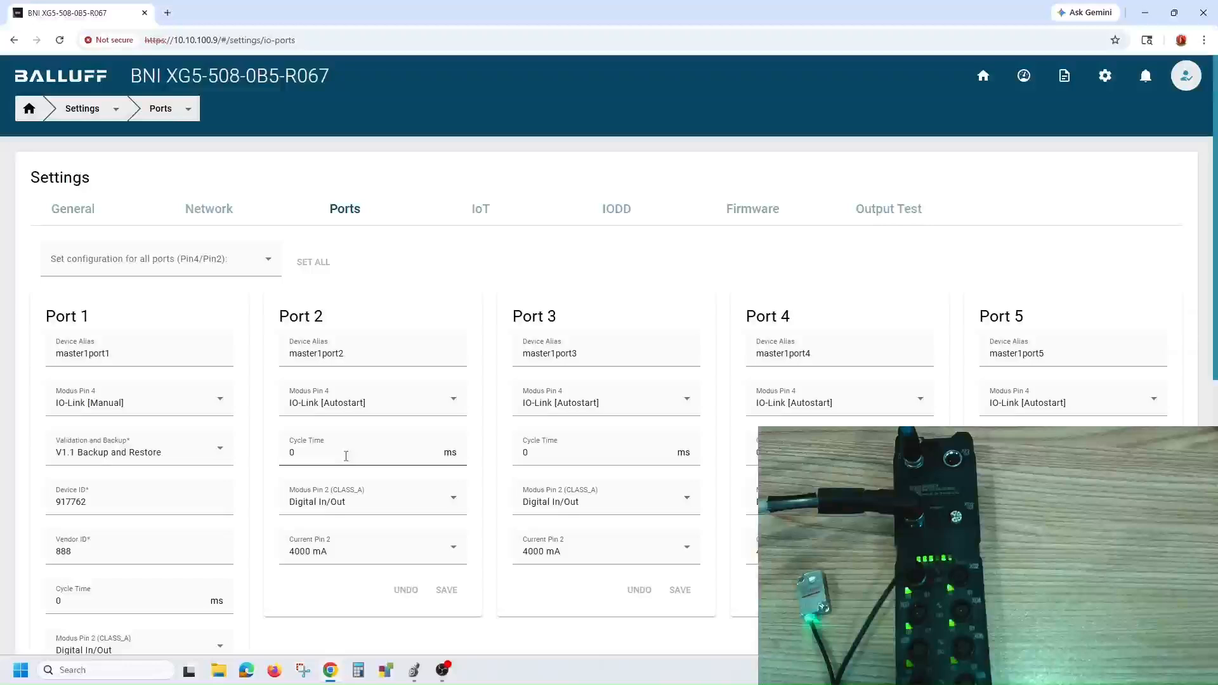
click(32, 113)
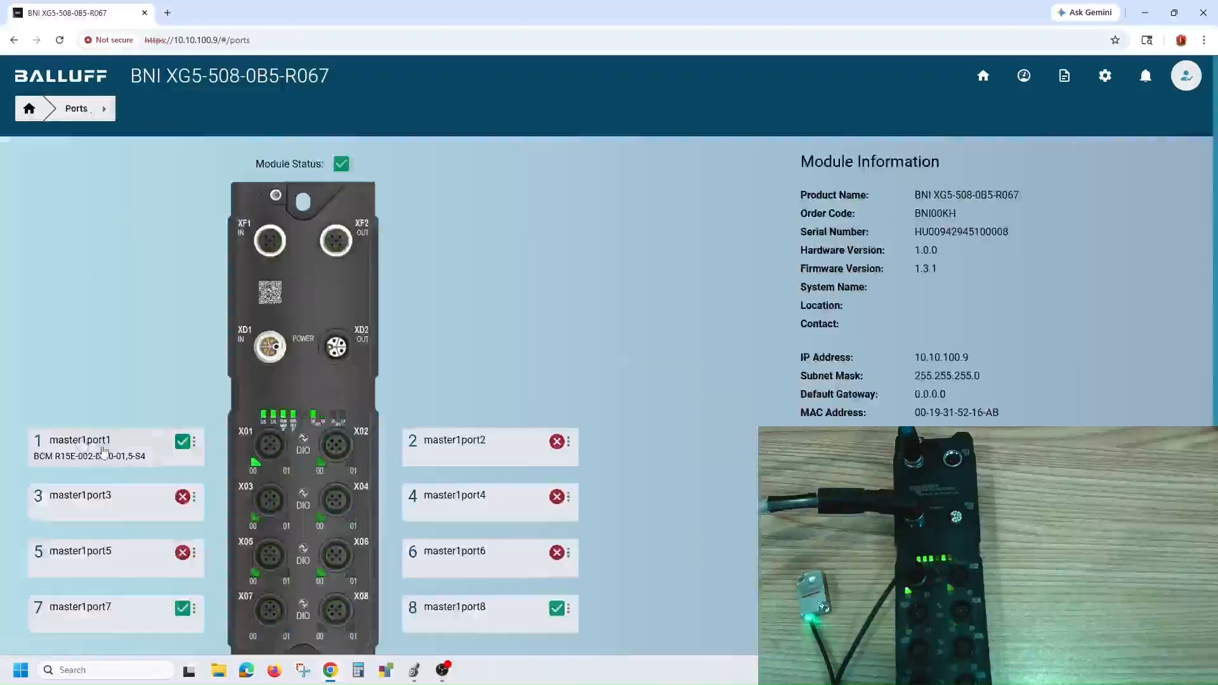
click(102, 448)
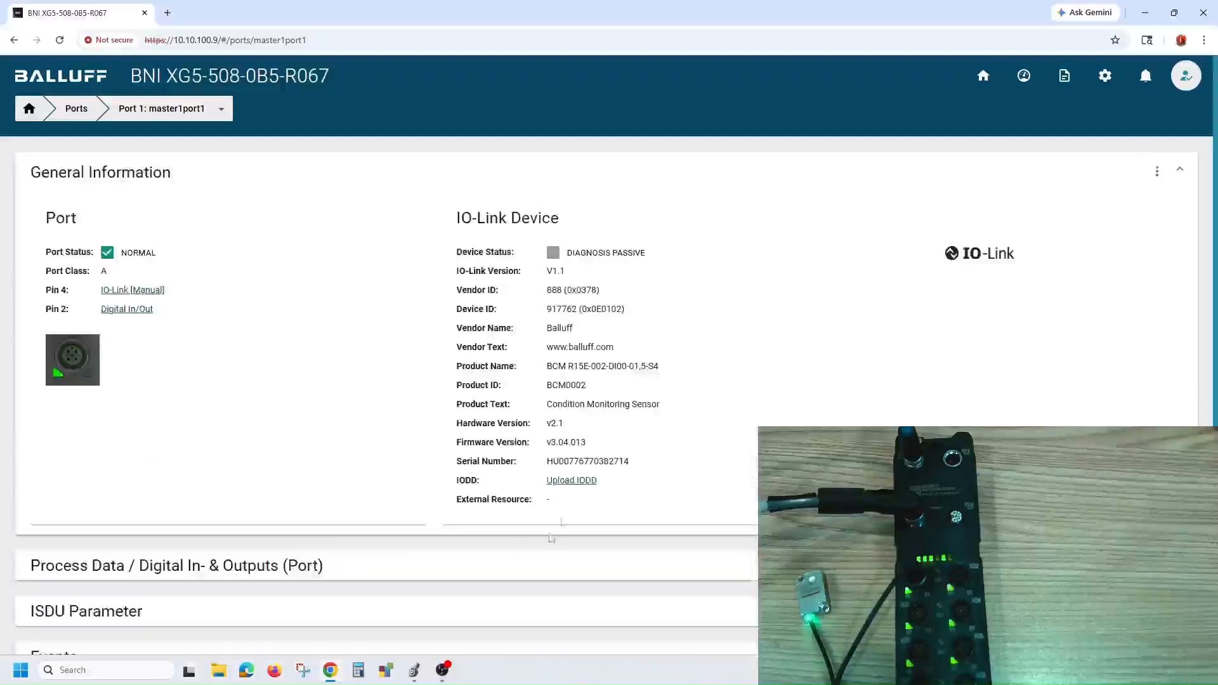
Open the IODD parameters on Port 1's details page and read the Process Data Profile from the sensor
scroll(561, 498, down, 2)
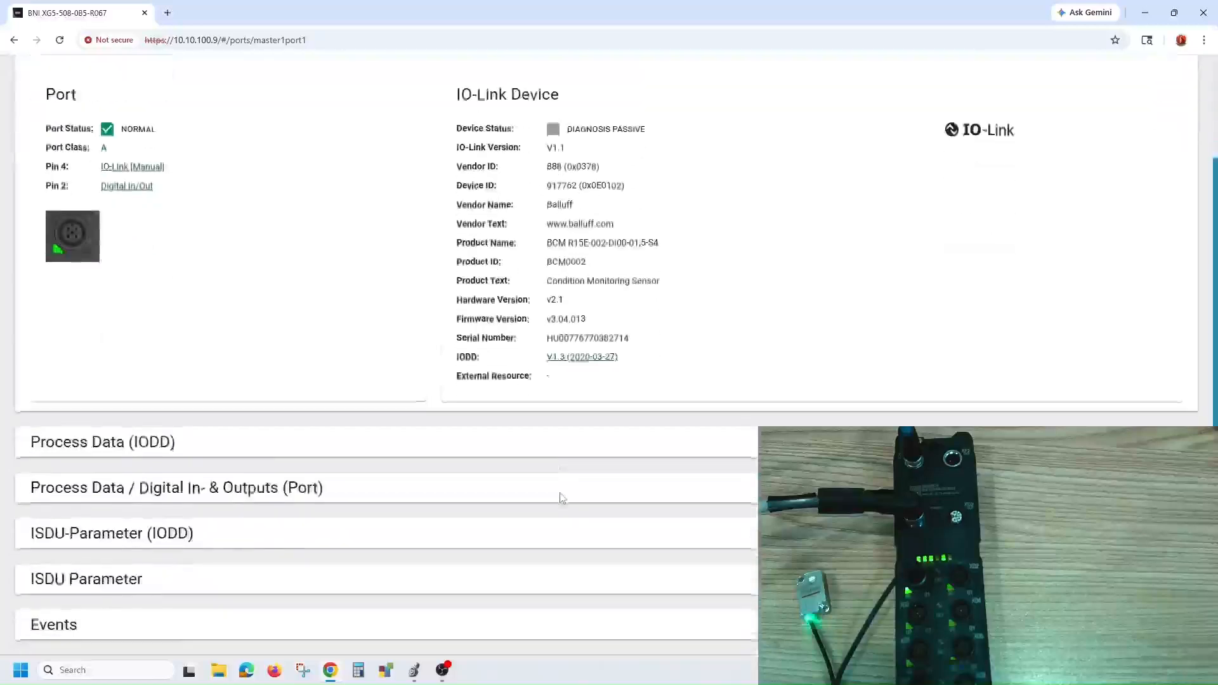
click(182, 541)
scroll(174, 444, down, 4)
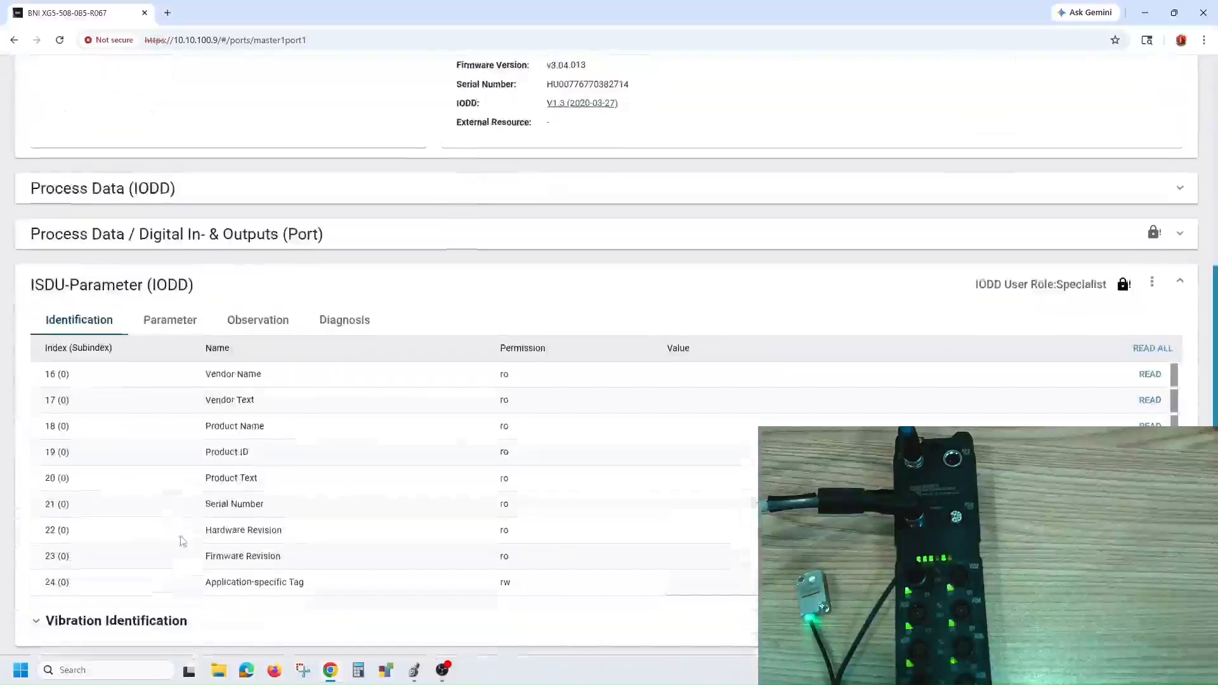
click(165, 329)
scroll(179, 400, down, 4)
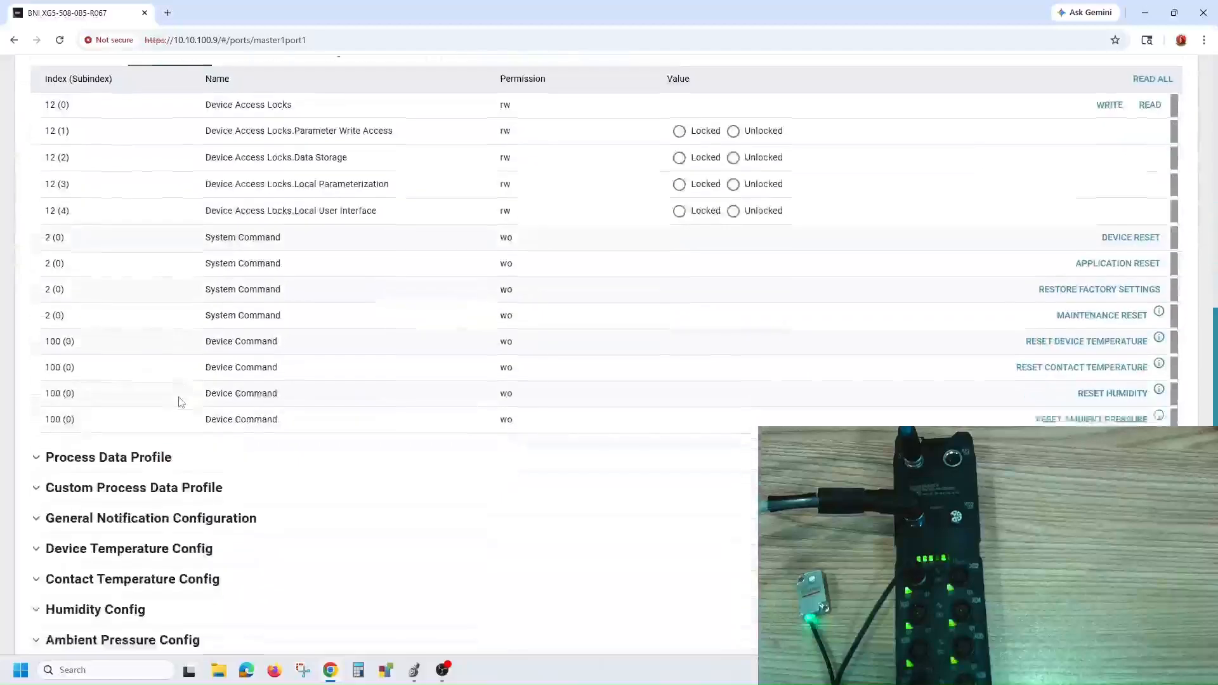
scroll(181, 401, down, 2)
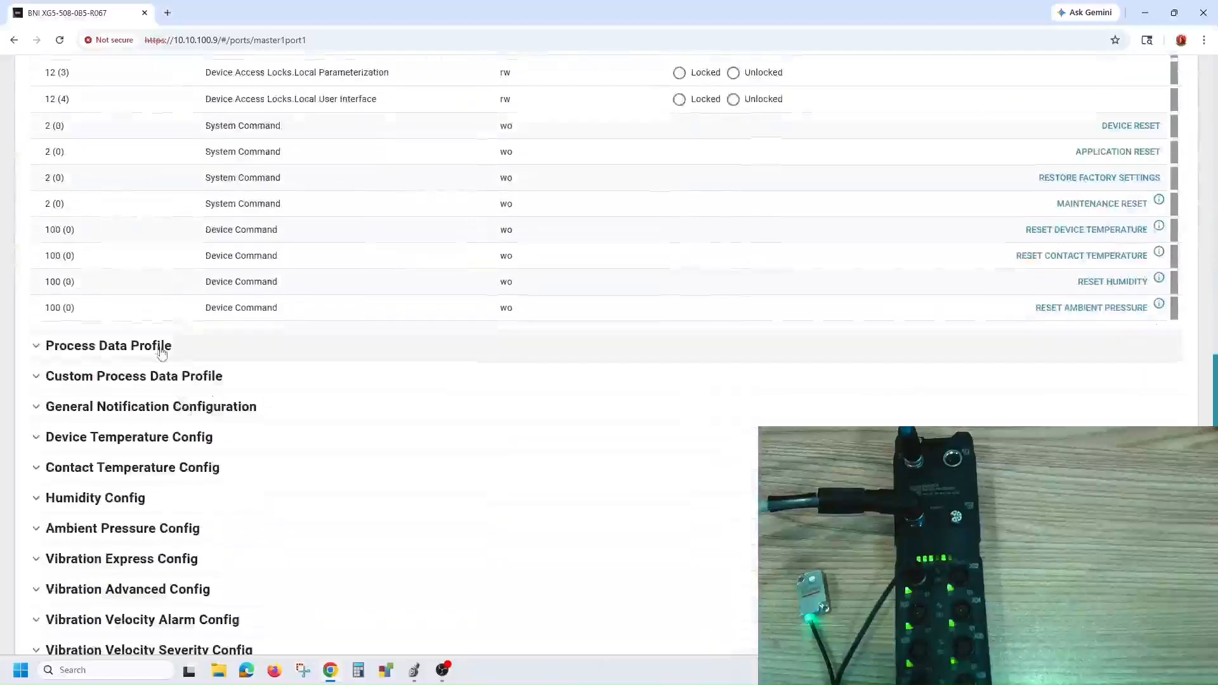
click(181, 349)
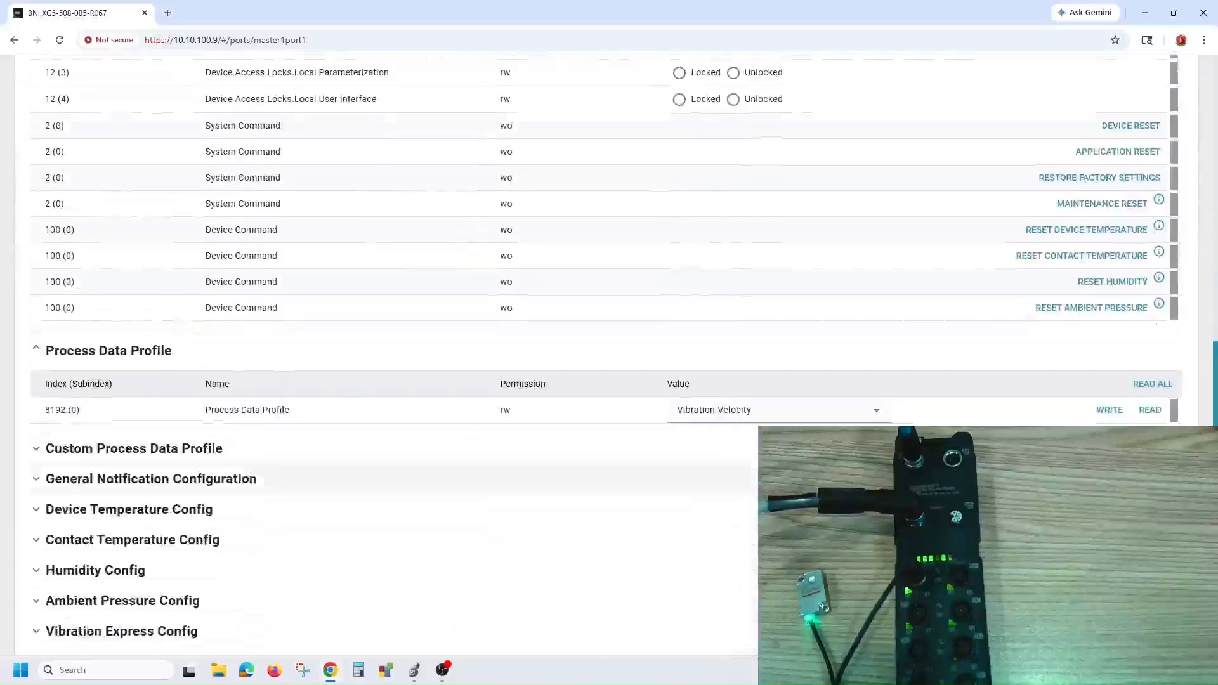
click(1140, 388)
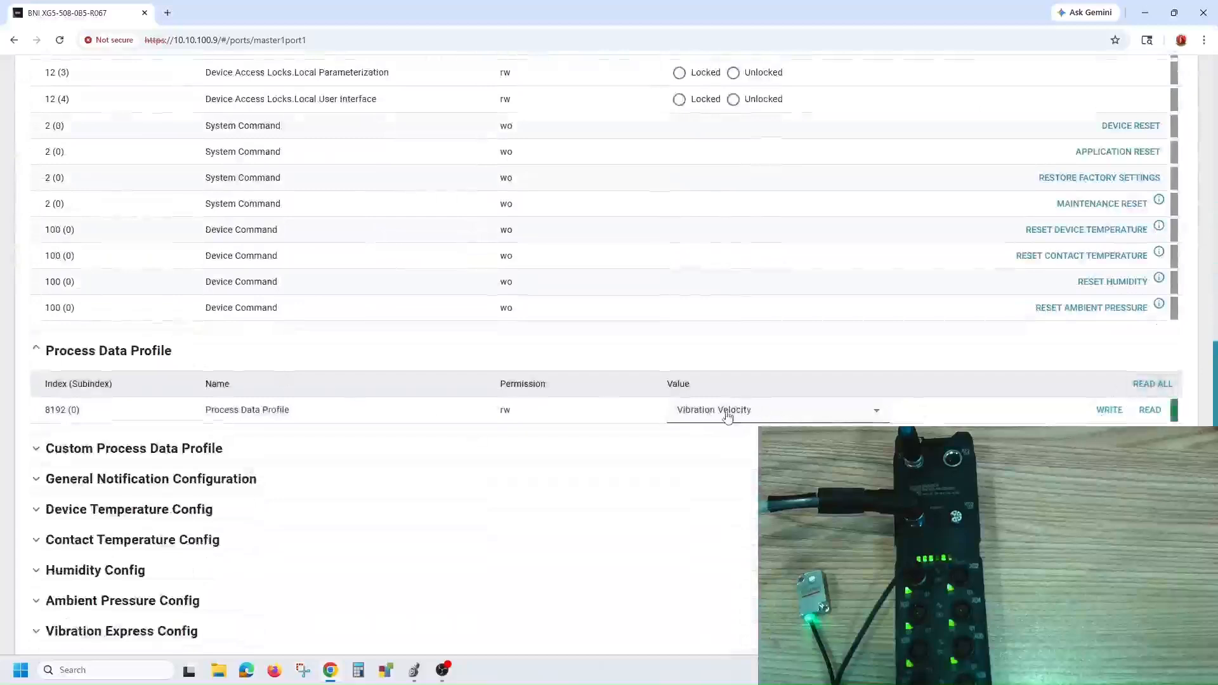
Read the Device Temperature Config from the sensor and check its lower and upper alarm levels
click(181, 520)
scroll(463, 492, down, 3)
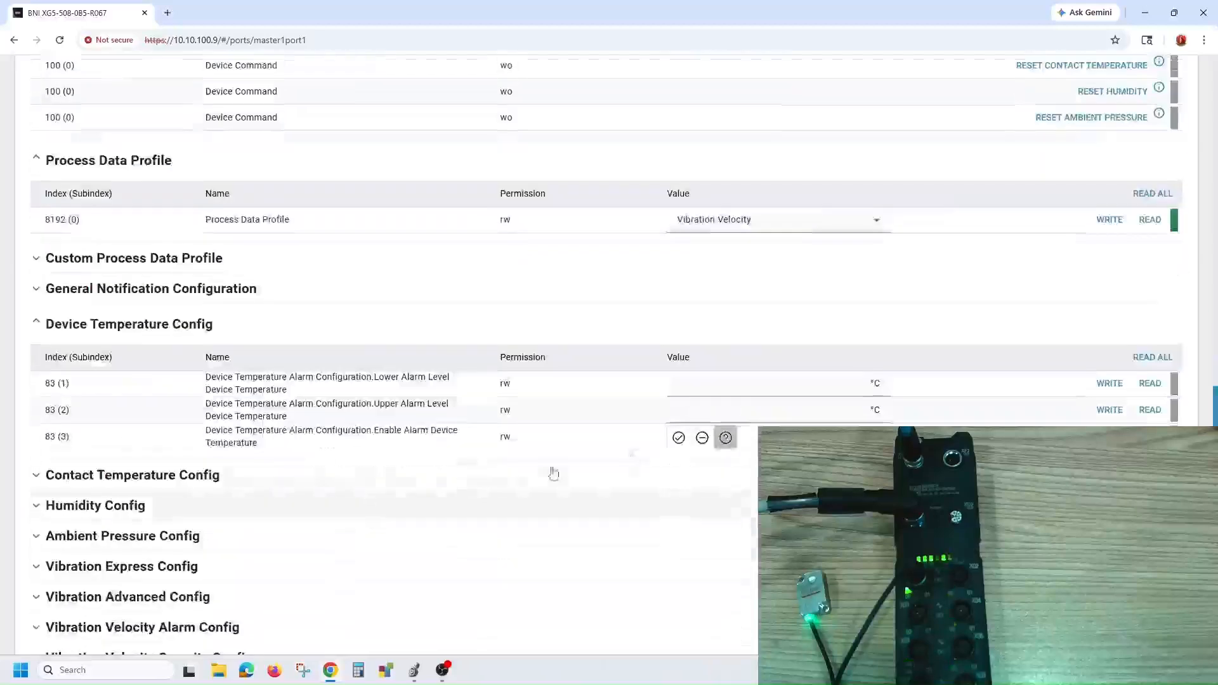
click(1168, 362)
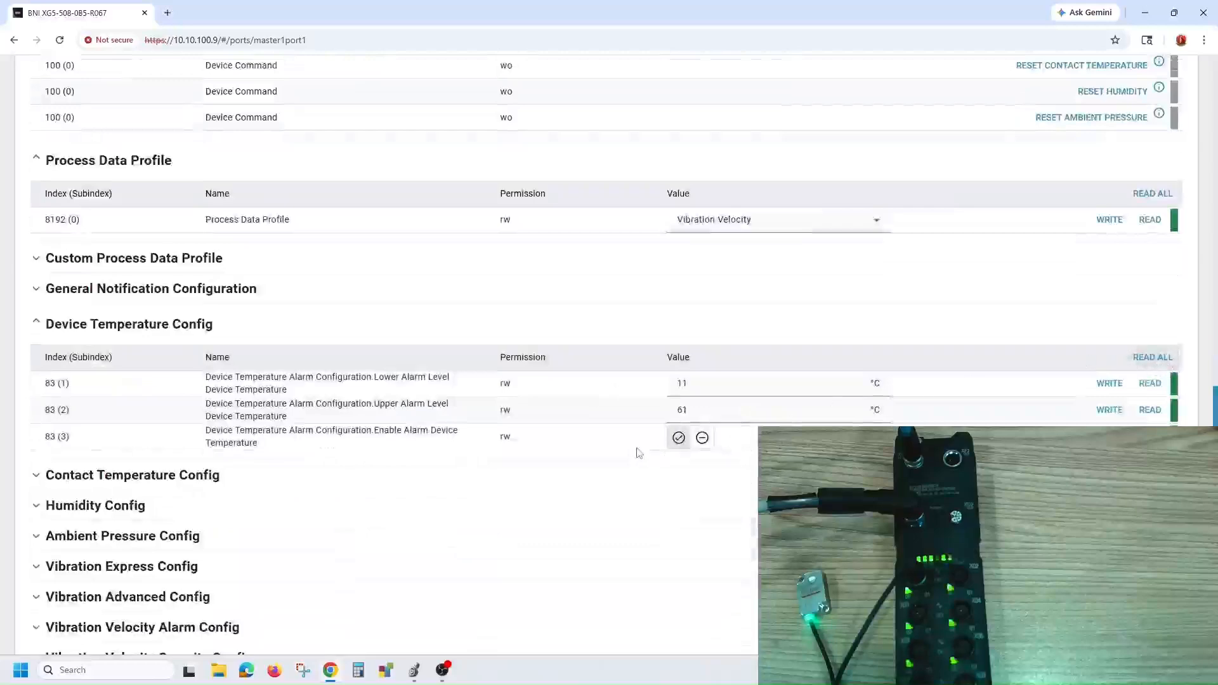
click(680, 410)
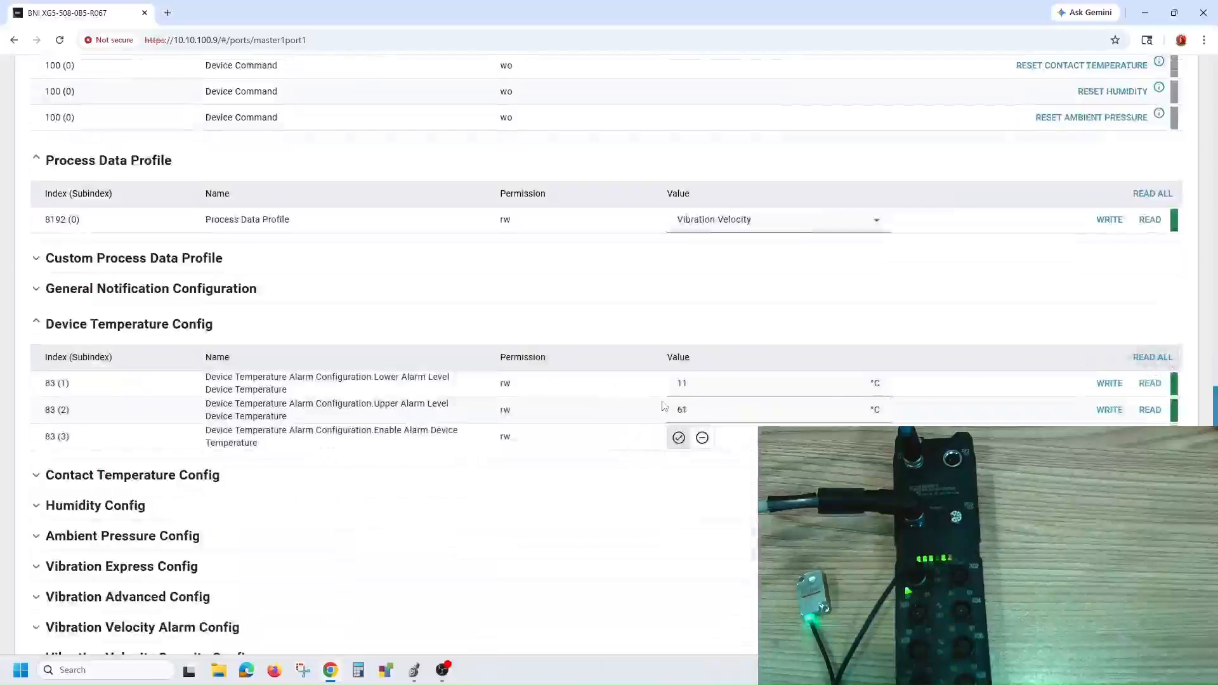
click(695, 384)
scroll(697, 384, down, 1)
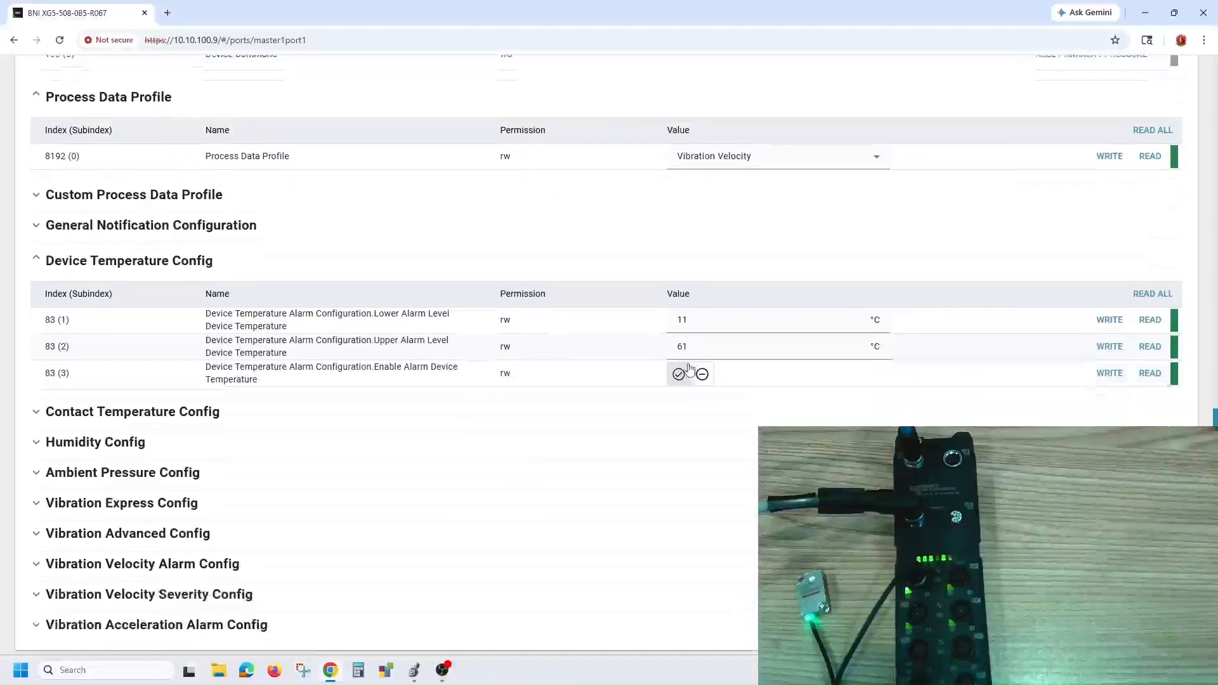
click(713, 350)
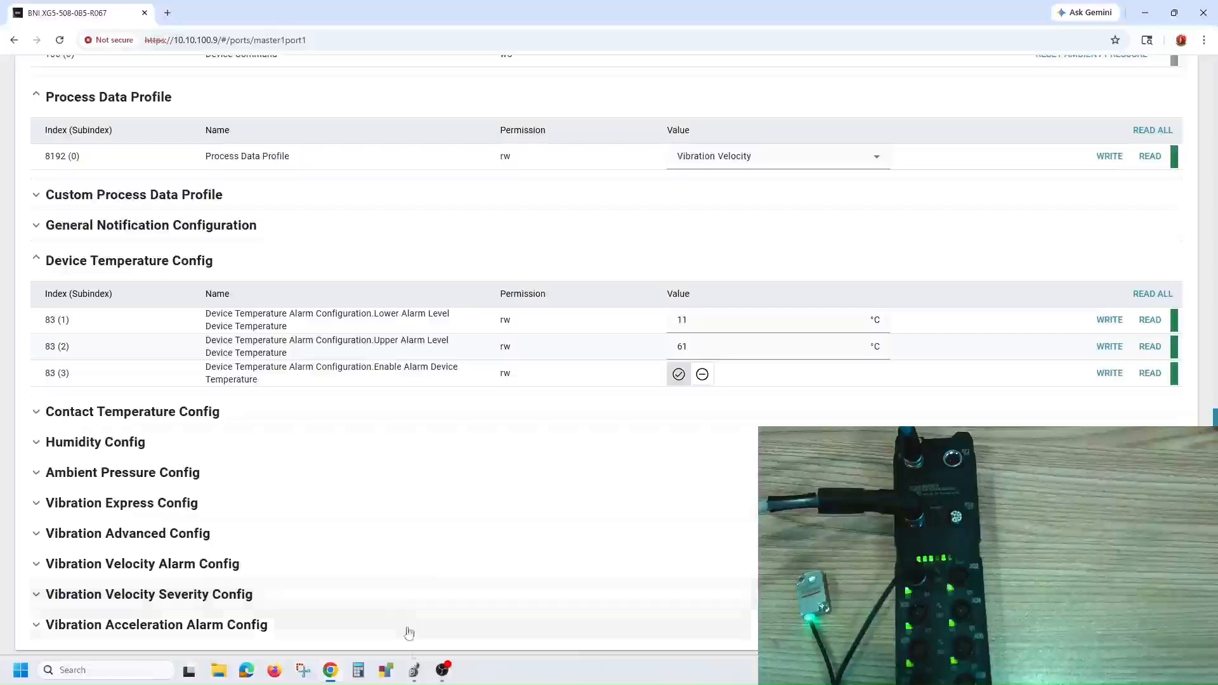
Switch to Logix Designer, set Port_X01_Validation_Backup to 4, and save the project with the online tag values uploaded
click(413, 675)
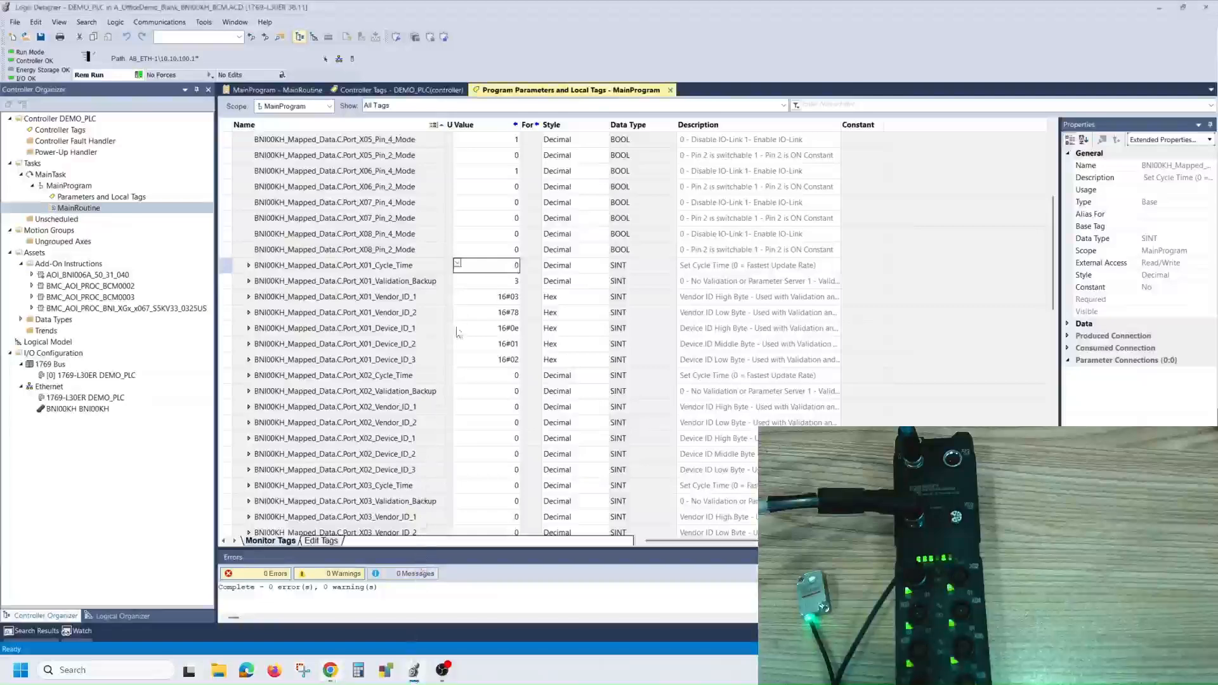
double_click(498, 282)
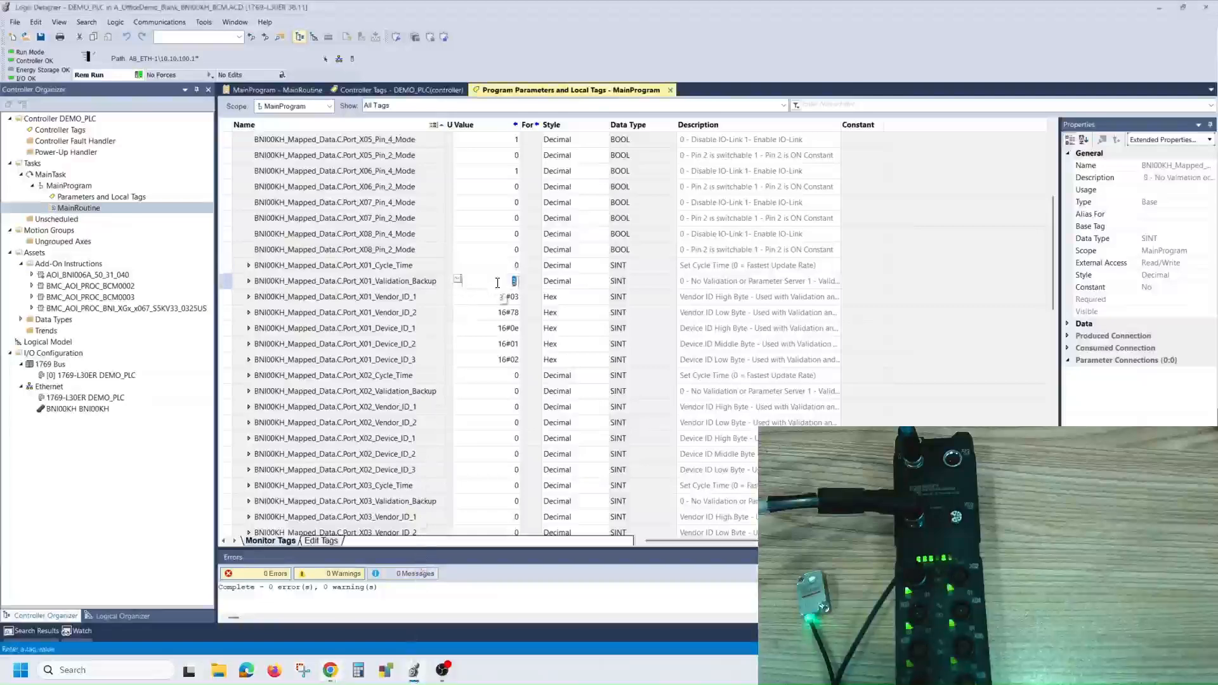
text(4)
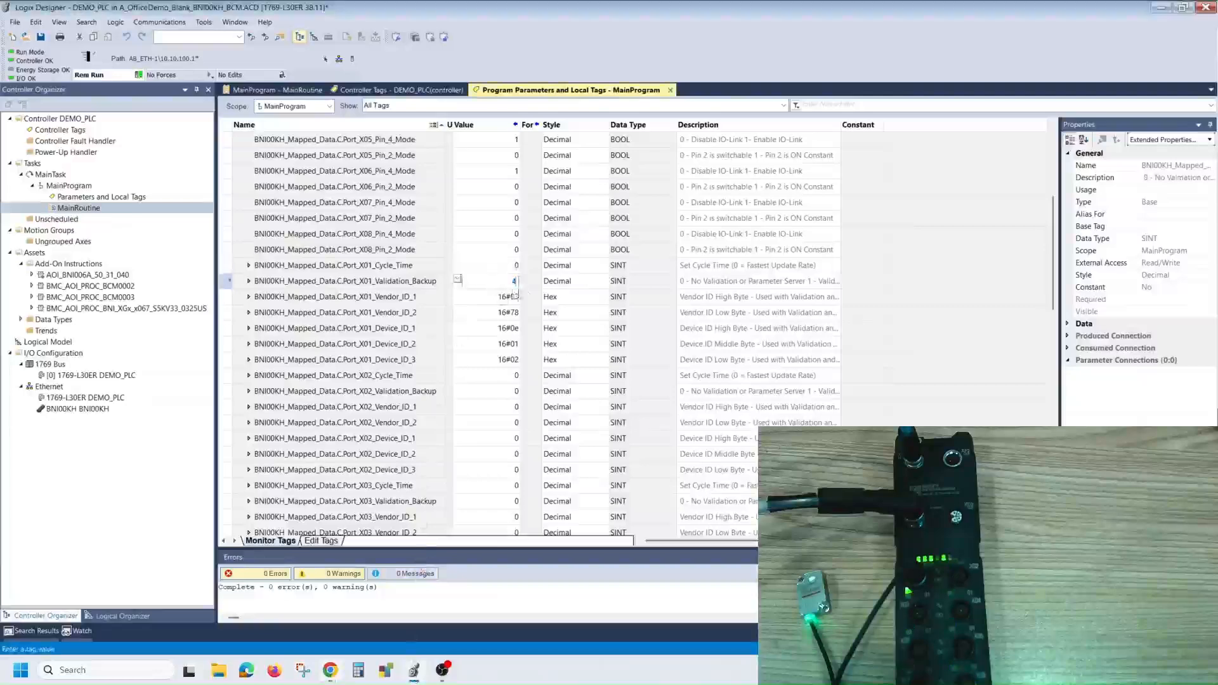
click(562, 286)
click(689, 281)
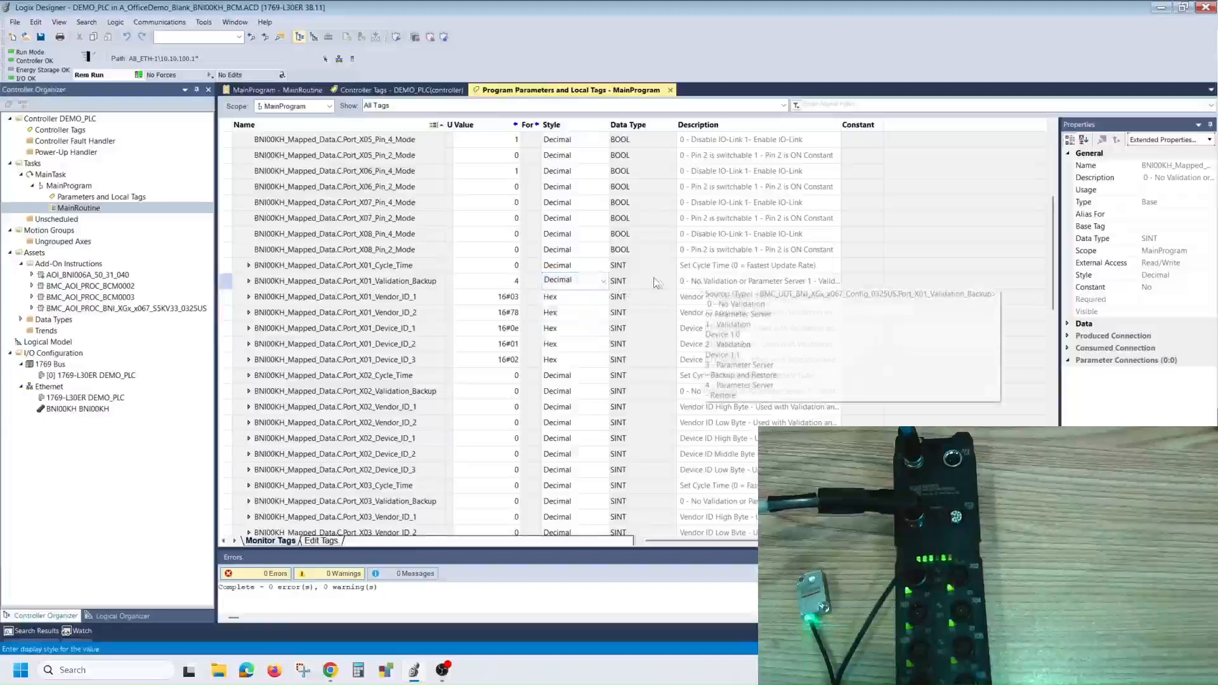
click(43, 38)
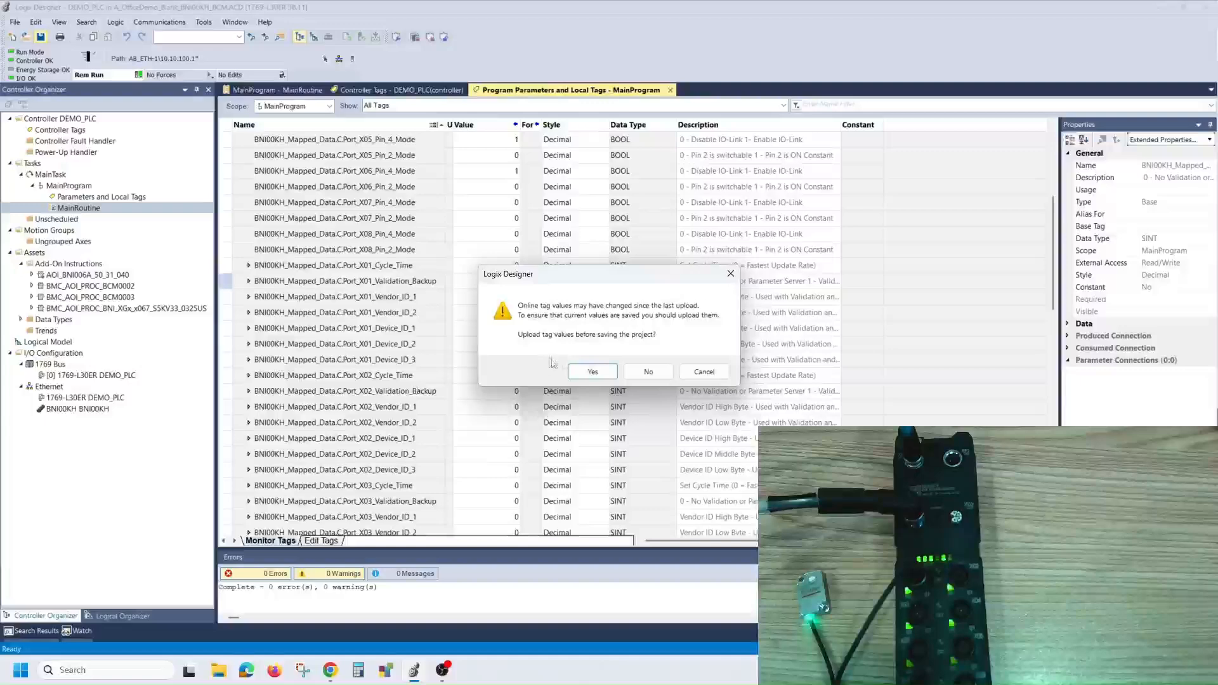
click(592, 372)
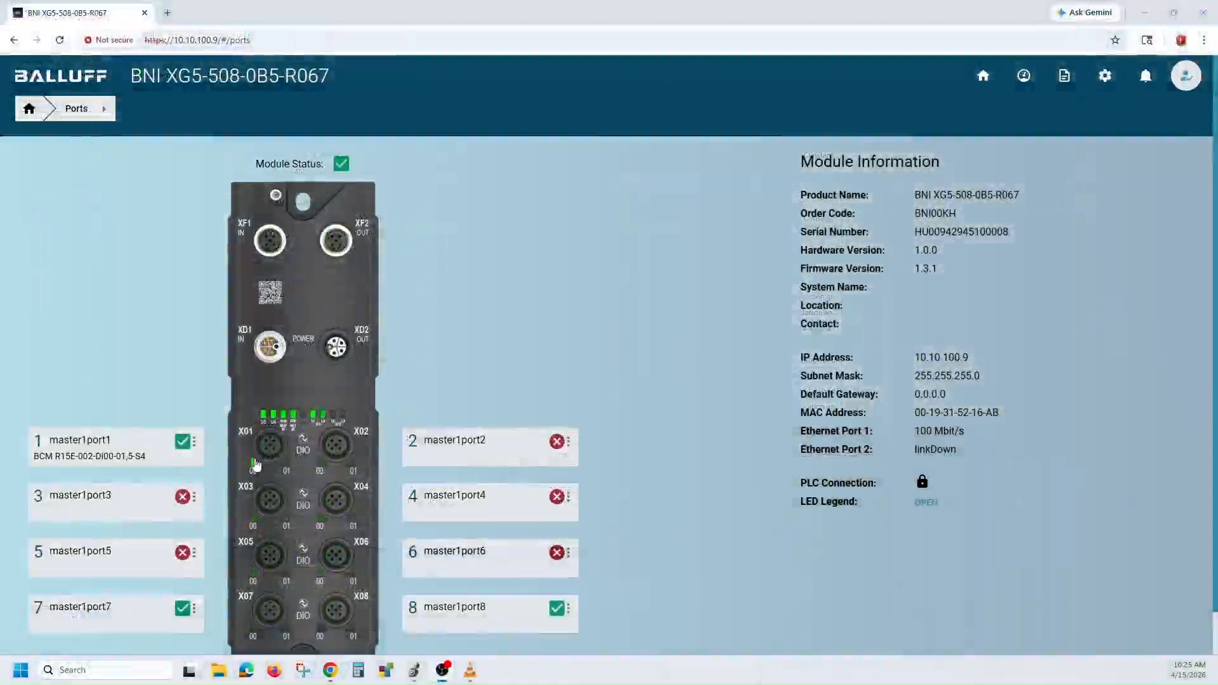
Check Port 1's configuration in the port settings of the master's web page in Chrome
click(1105, 76)
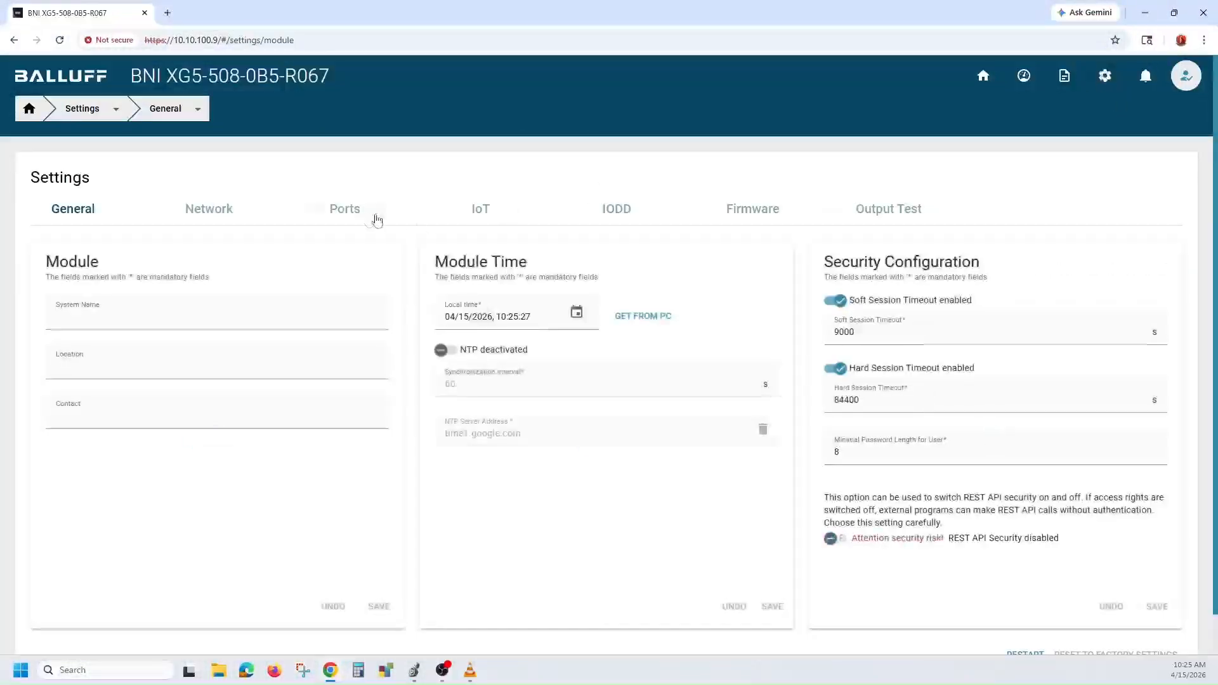
click(356, 214)
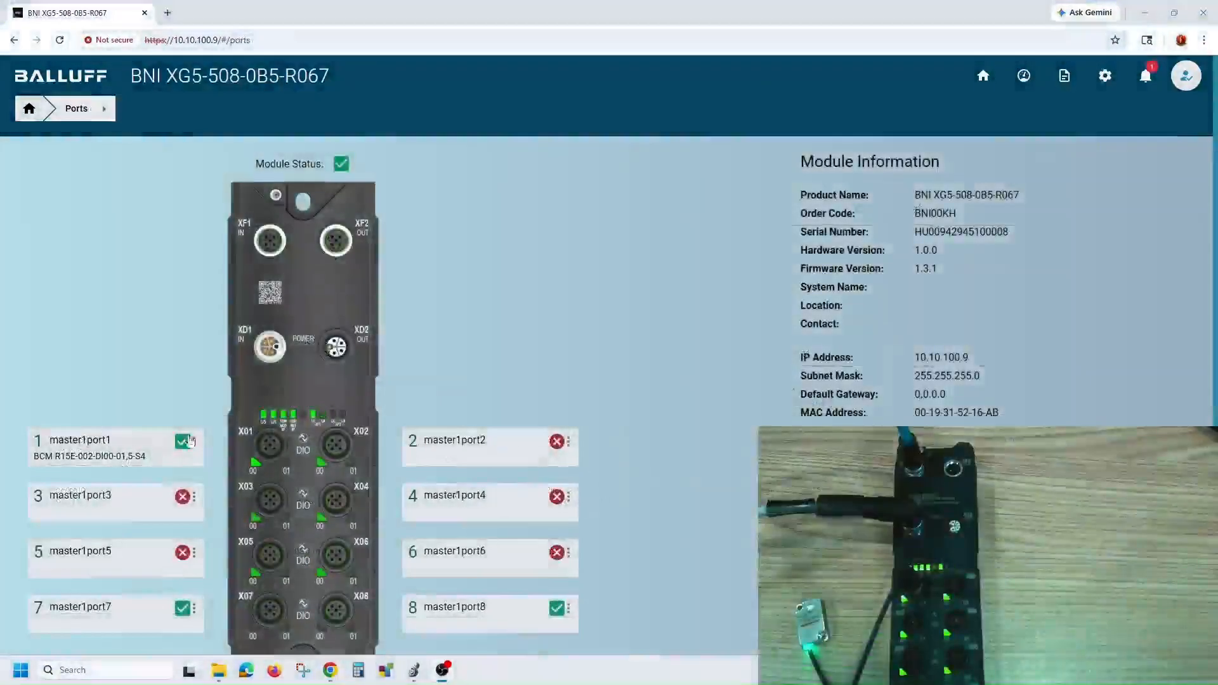
Open Port 1's details page and expand the Device Temperature Config section in the sensor's IODD parameters
click(144, 449)
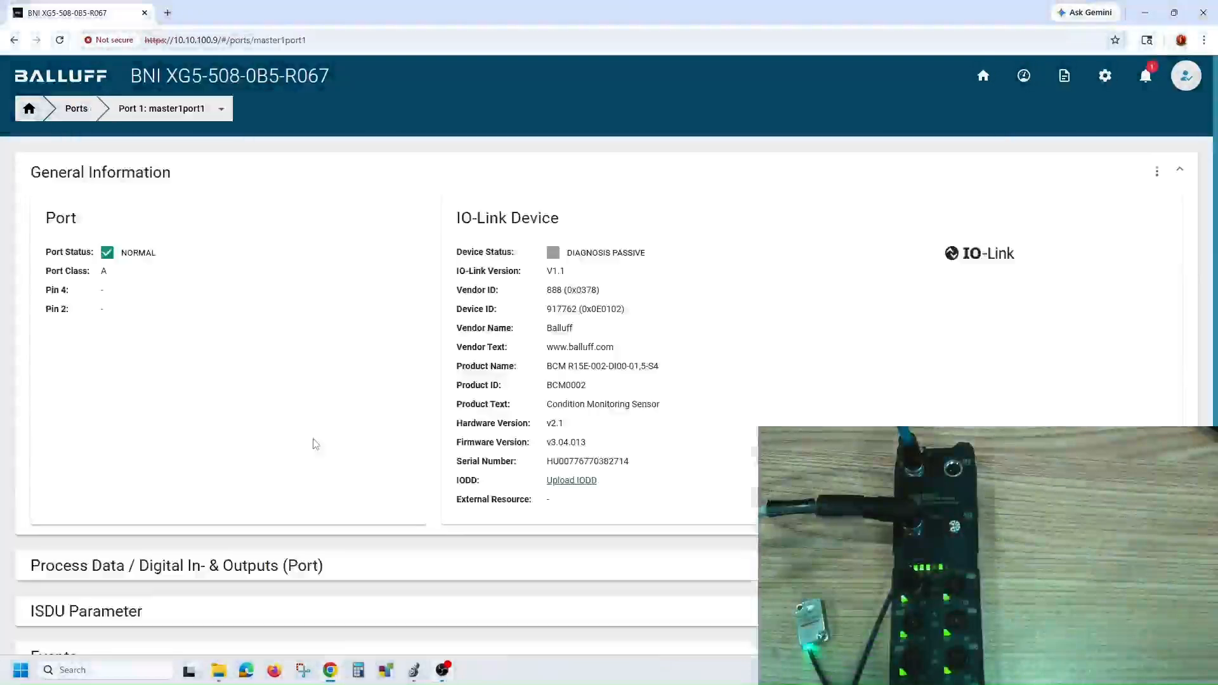
scroll(302, 426, down, 1)
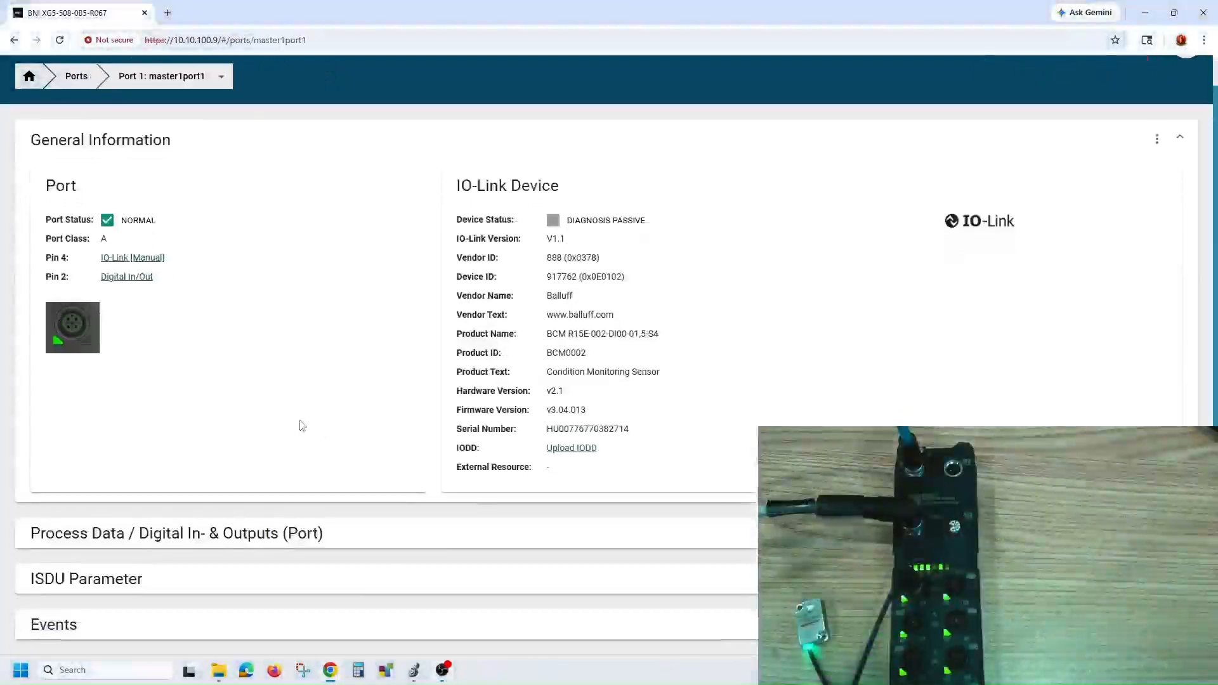
scroll(244, 501, down, 1)
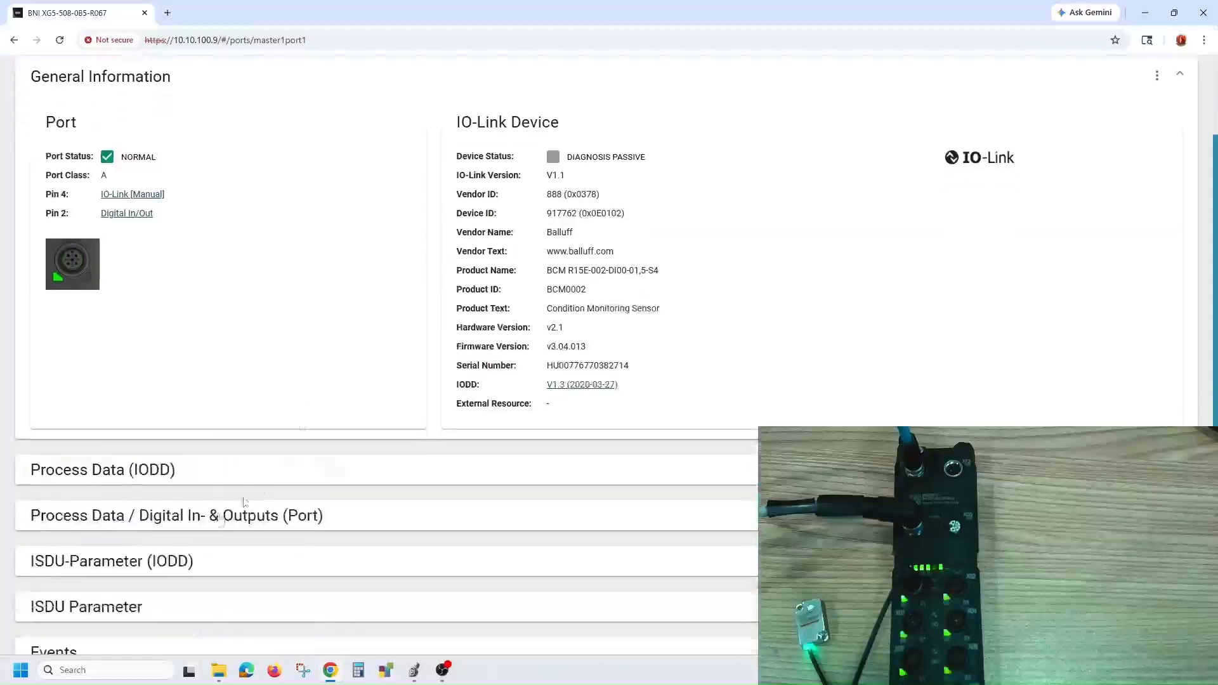
click(185, 560)
scroll(185, 561, down, 4)
click(170, 348)
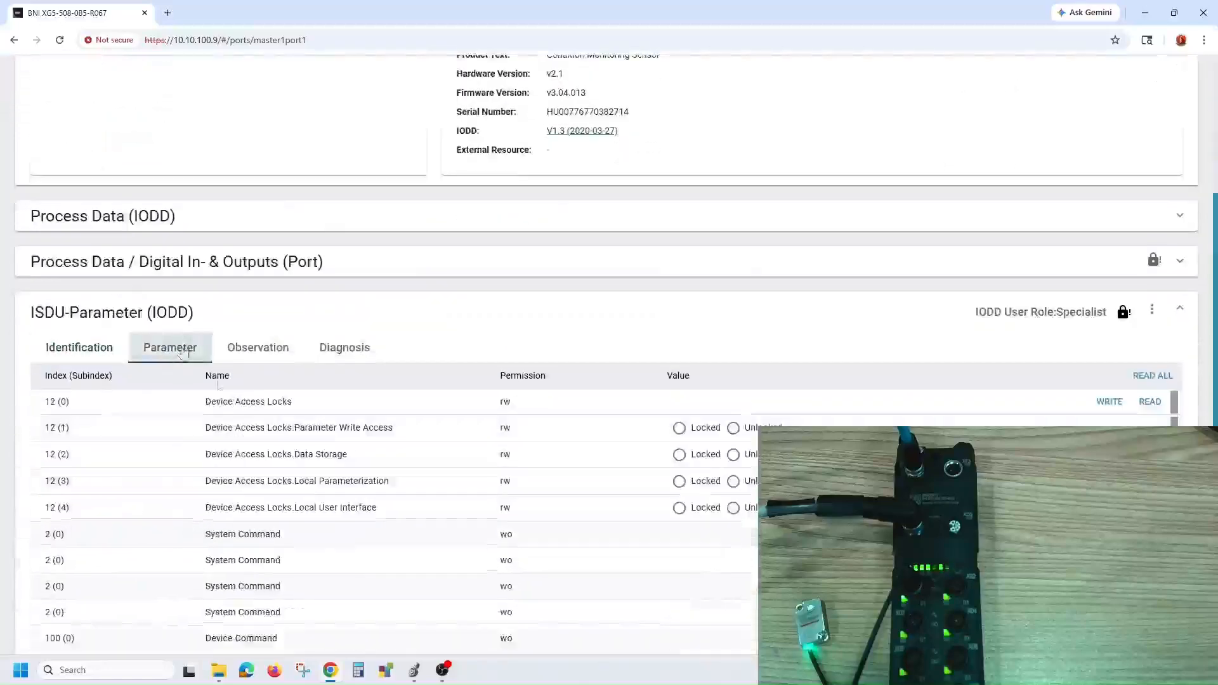
scroll(372, 460, down, 5)
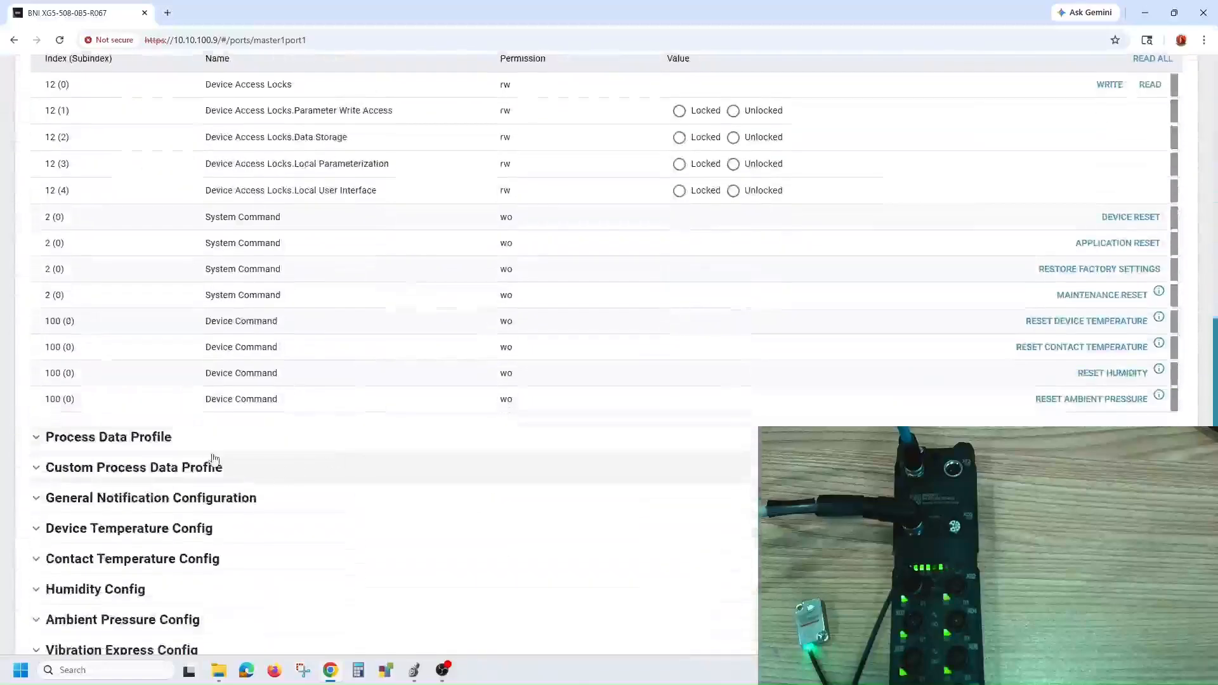
click(365, 537)
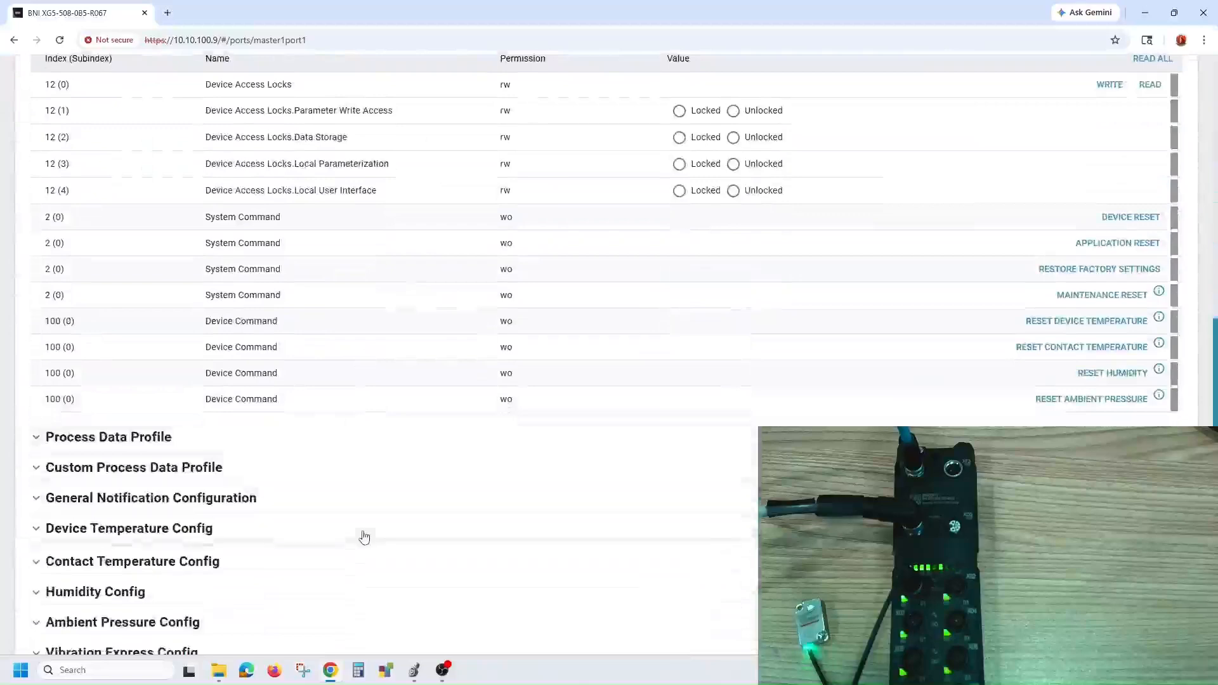
scroll(364, 537, down, 2)
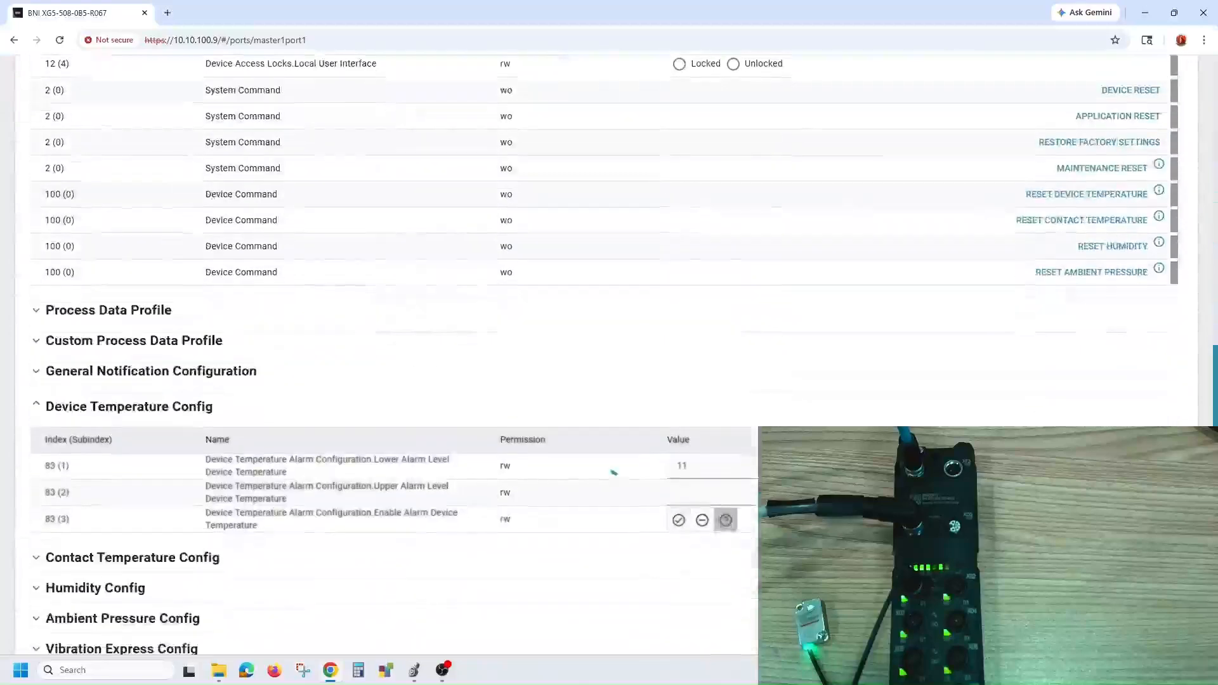
Set the device temperature lower alarm level to 14 °C and the upper alarm level to 55 °C, writing both to the sensor
double_click(707, 467)
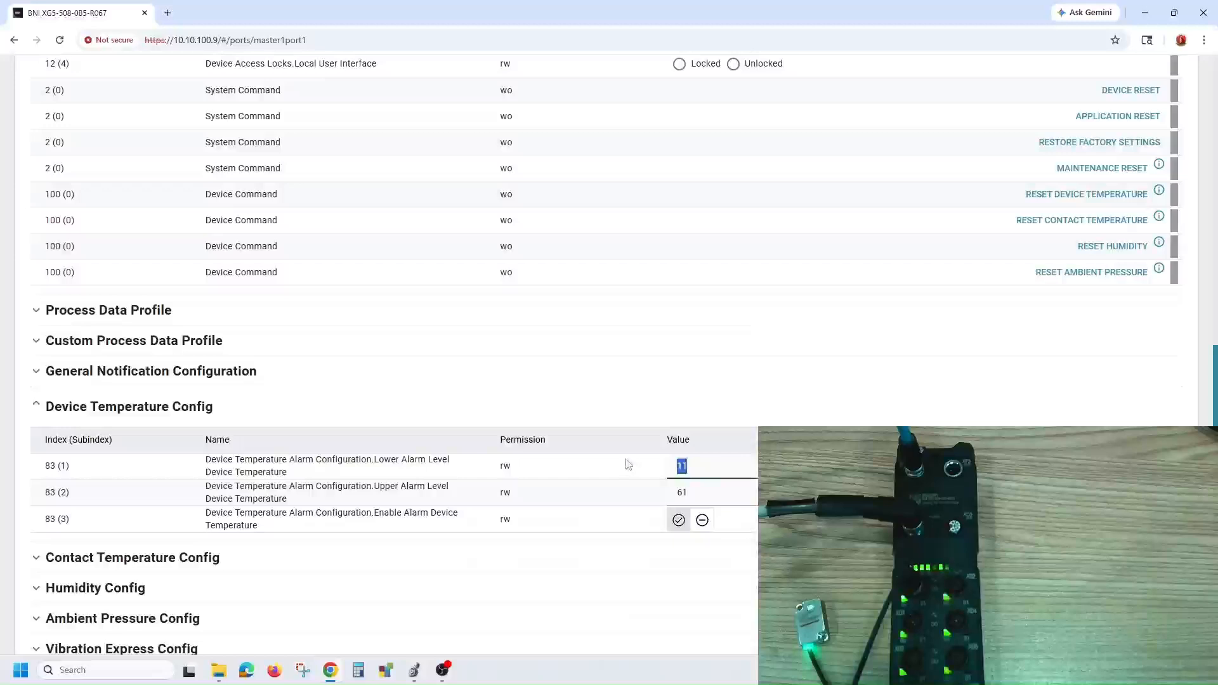
text(14)
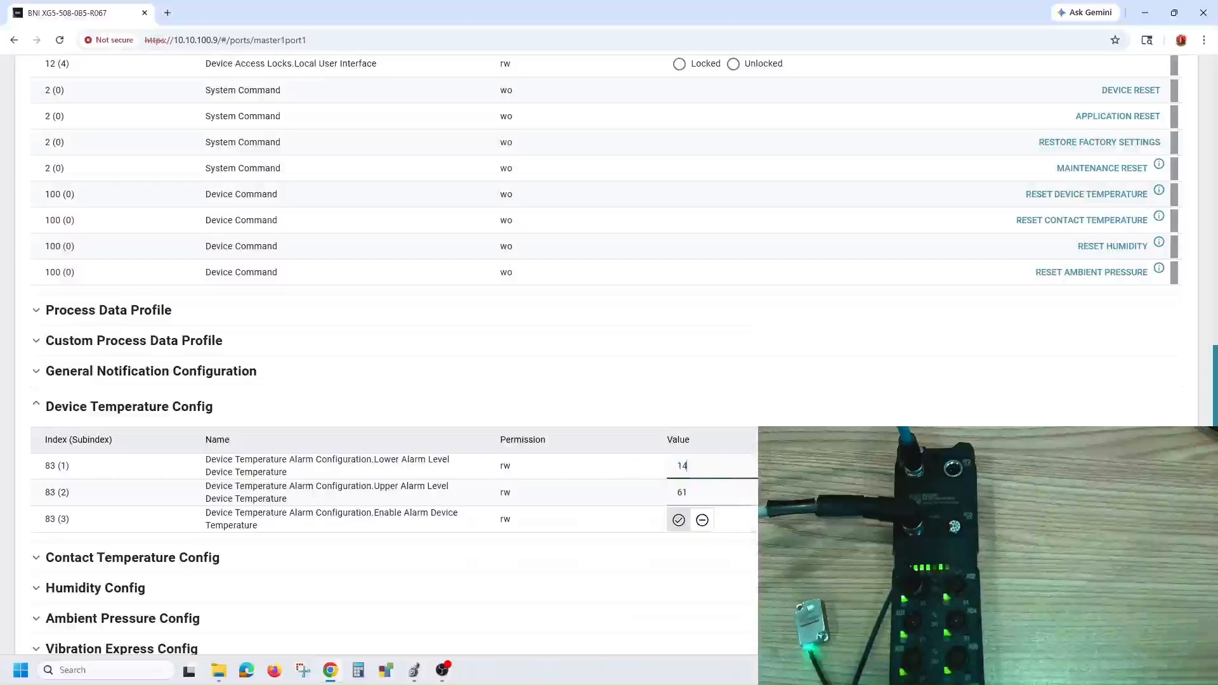
key(Tab)
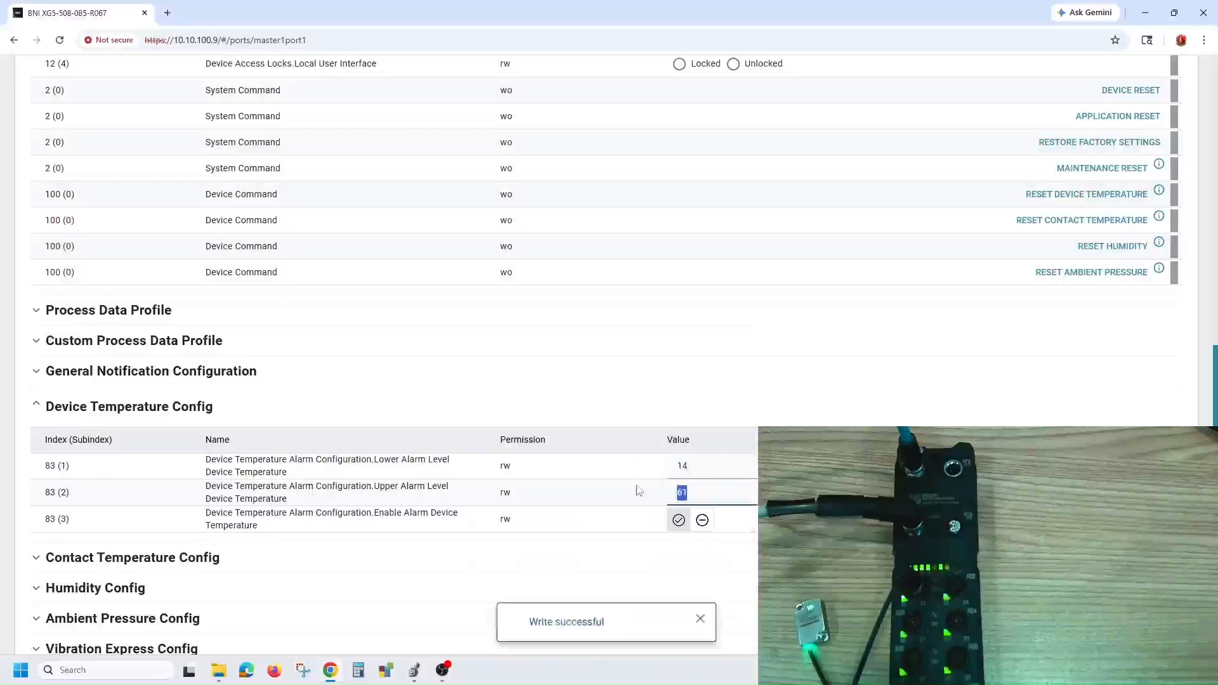
text(55)
key(Tab)
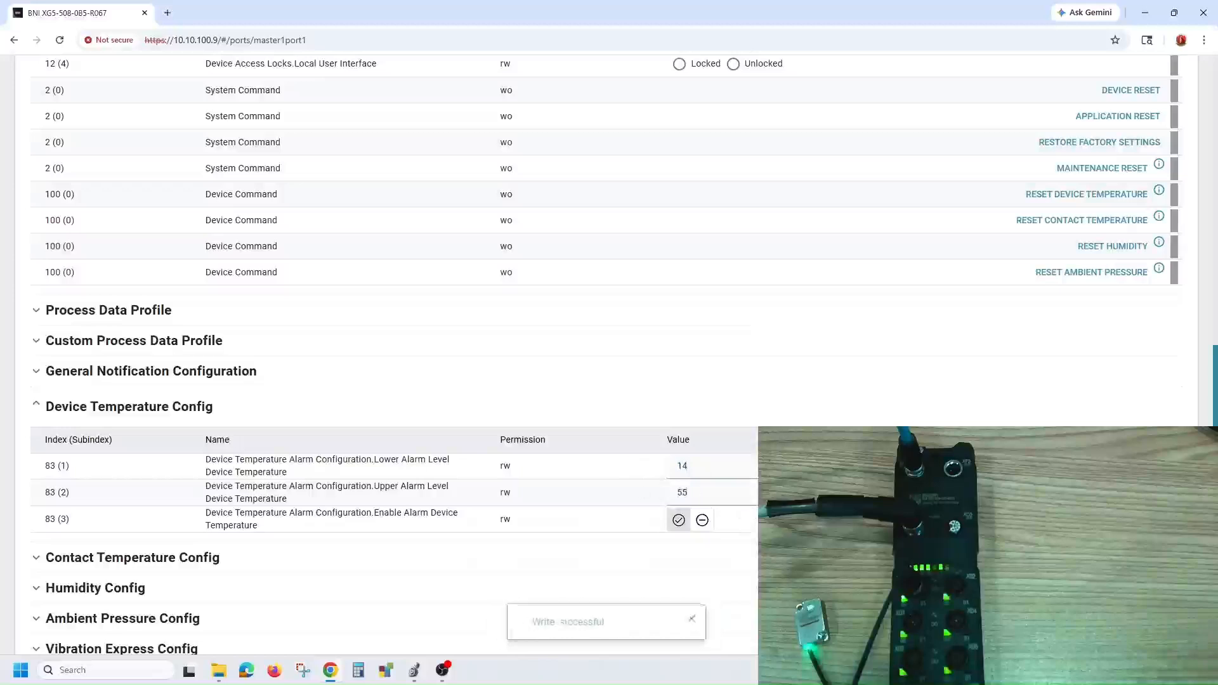
Change the Process Data Profile to Vibration Acceleration and write it to the sensor
click(234, 317)
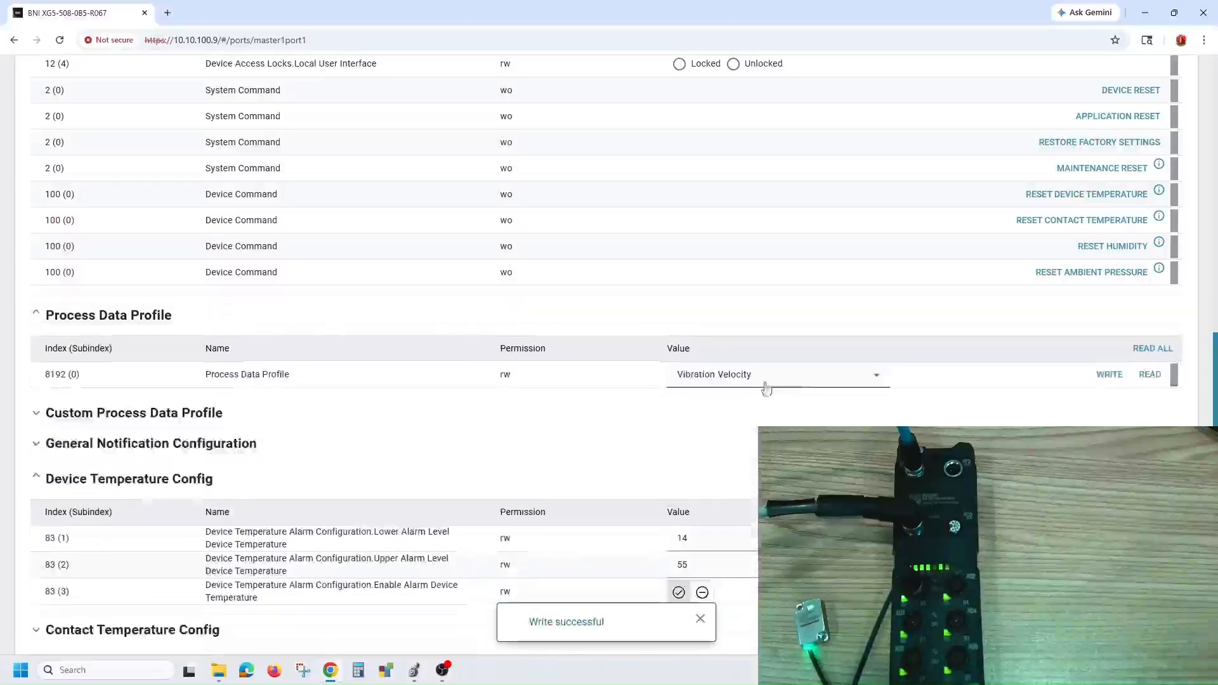
click(767, 379)
click(749, 470)
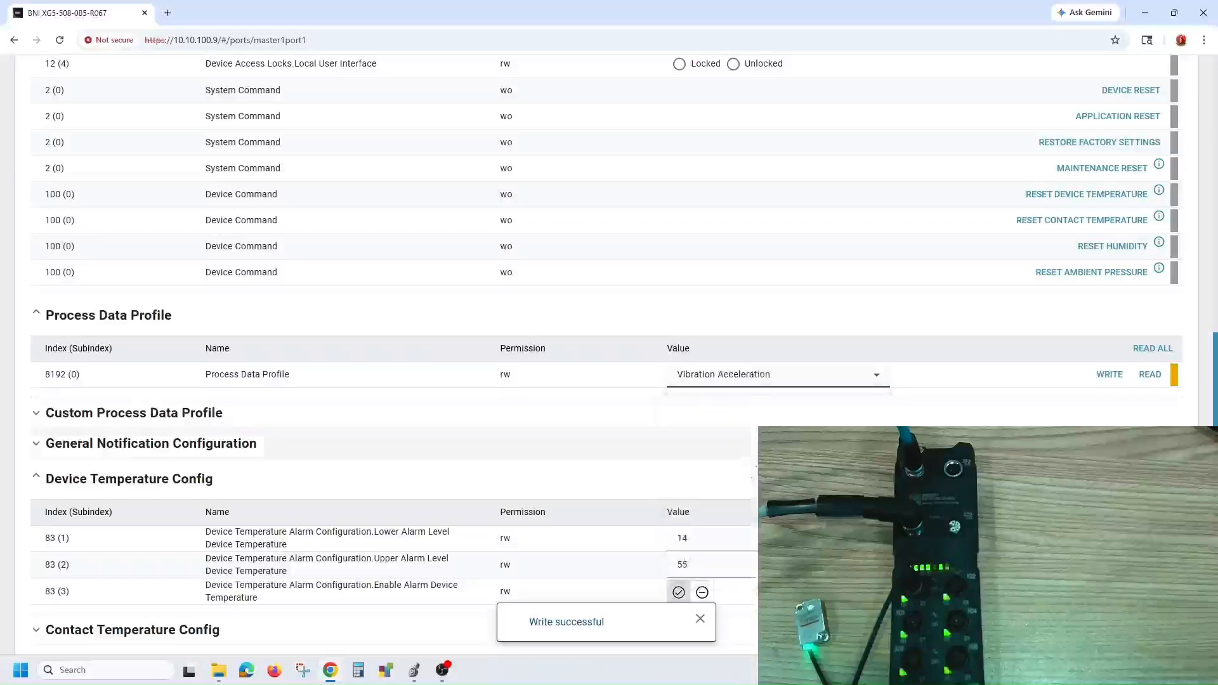
click(1109, 374)
scroll(609, 355, down, 2)
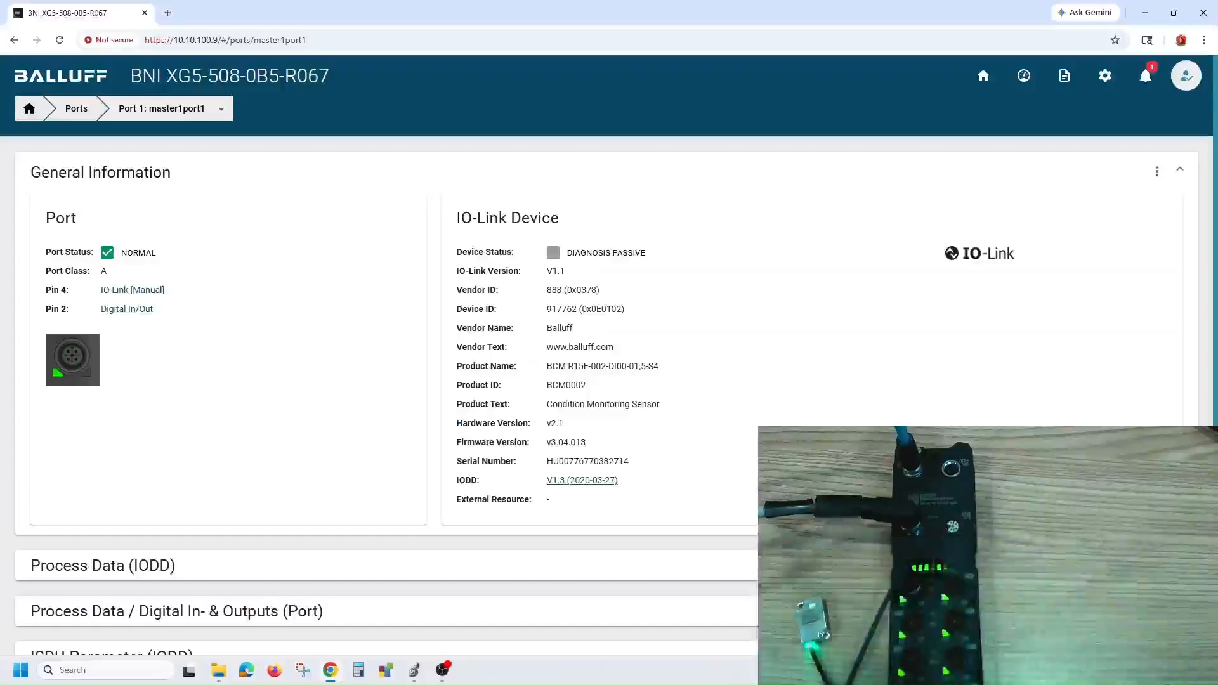
Reopen the IODD parameters for Port 1 and read back the Process Data Profile to check the restore
scroll(702, 450, down, 2)
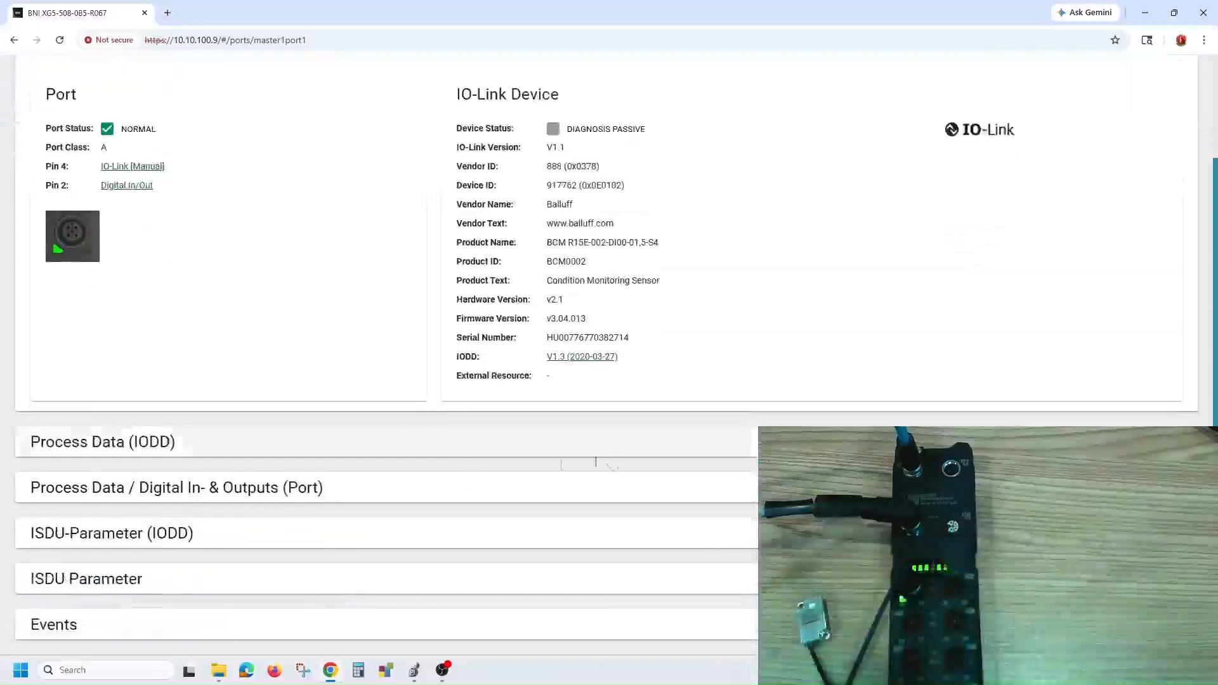
click(379, 534)
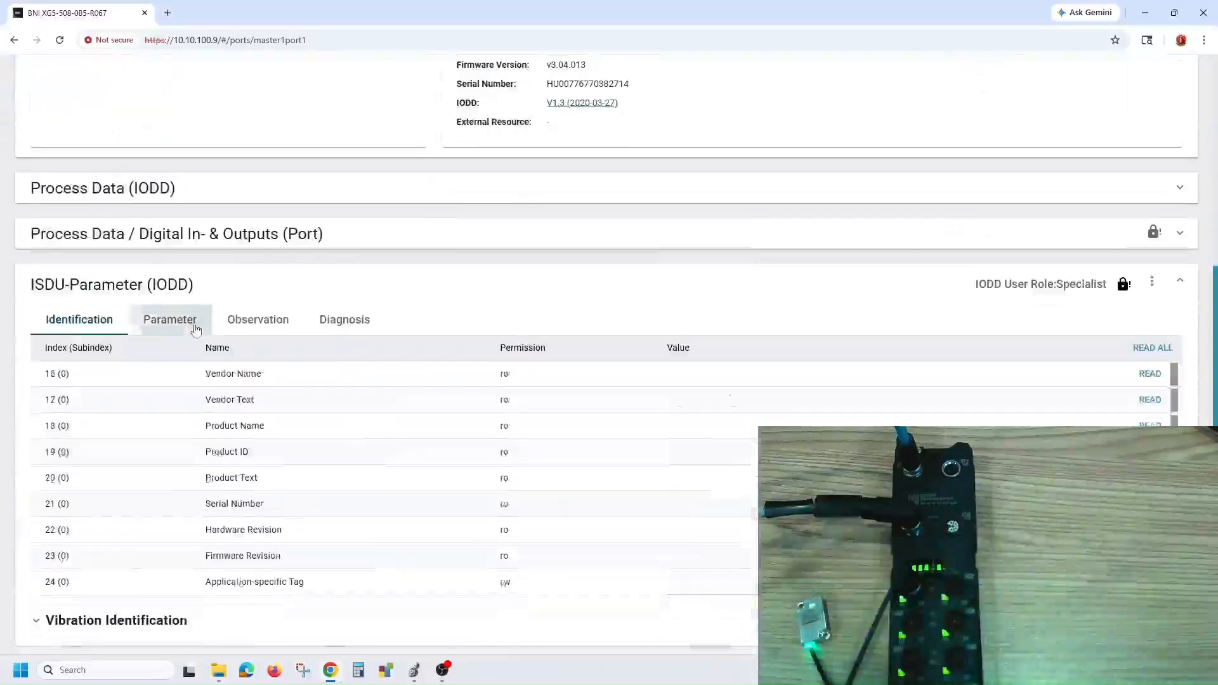
click(170, 328)
scroll(516, 438, down, 3)
scroll(515, 437, down, 3)
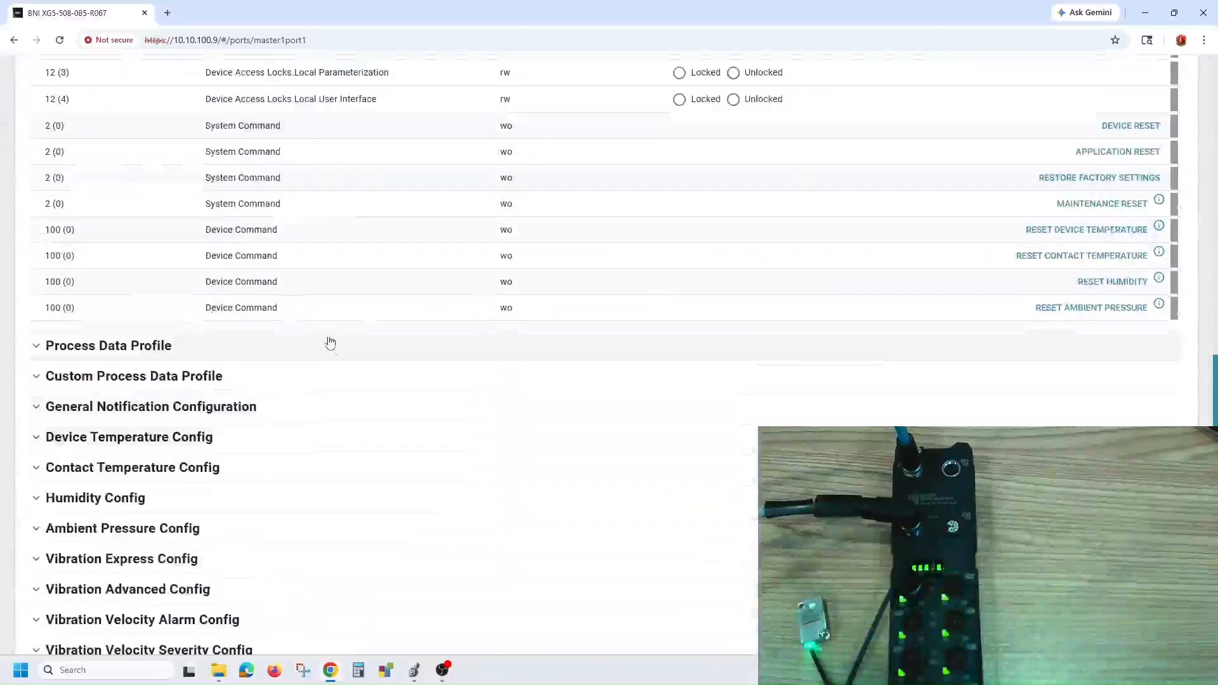
click(331, 346)
click(1157, 386)
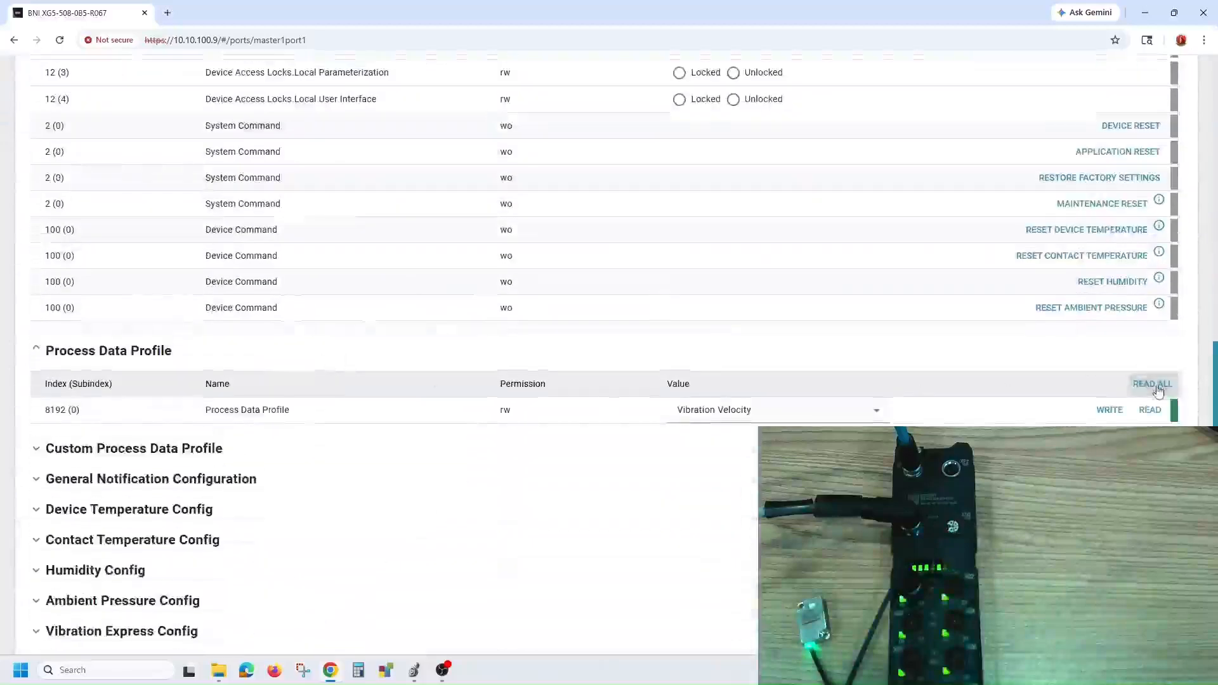
Read back the Device Temperature Config to check whether the alarm levels were restored
click(500, 502)
scroll(500, 499, down, 2)
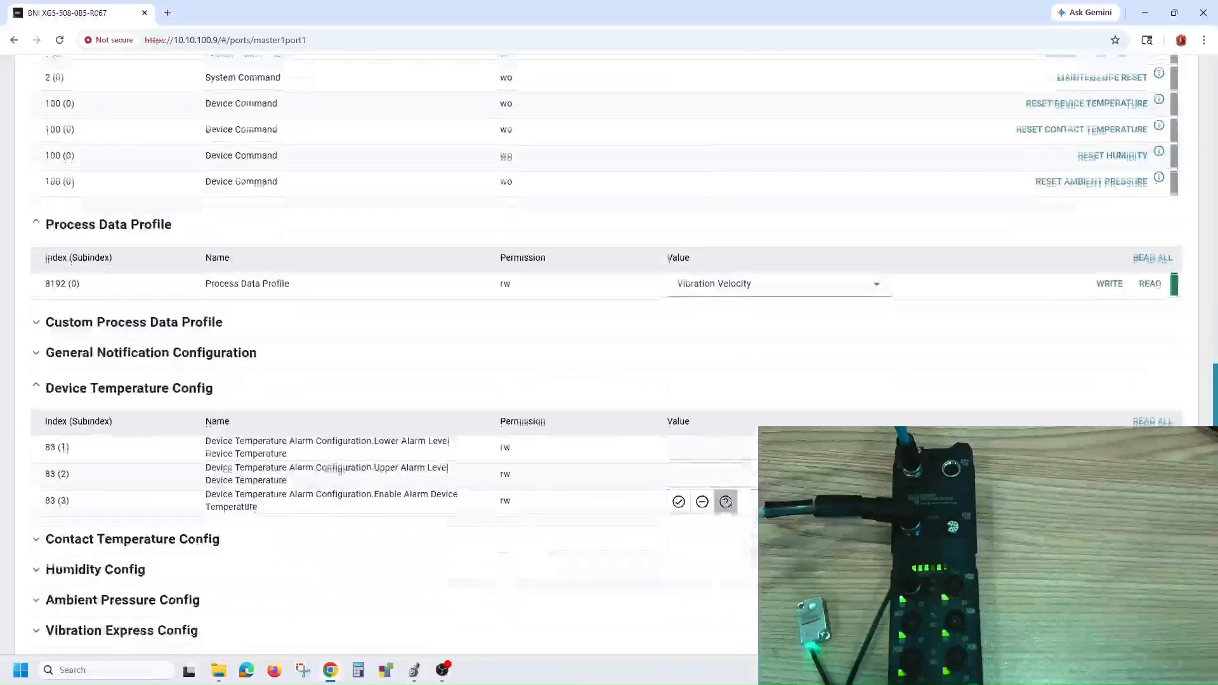
click(1152, 420)
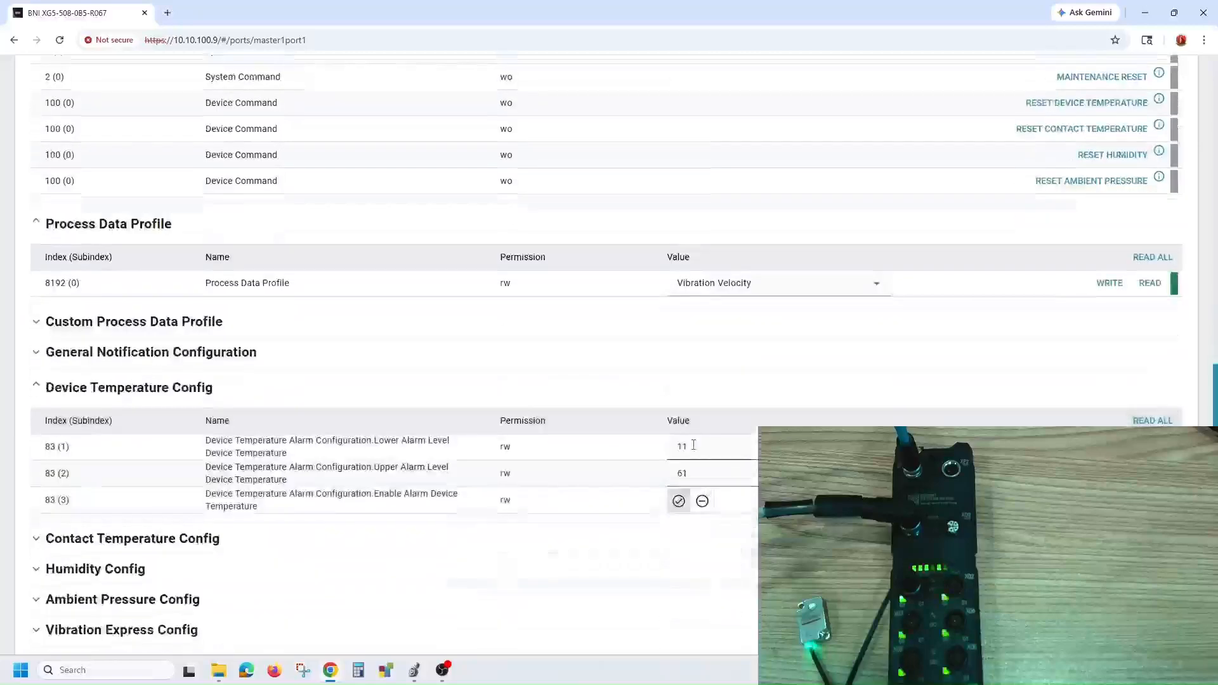